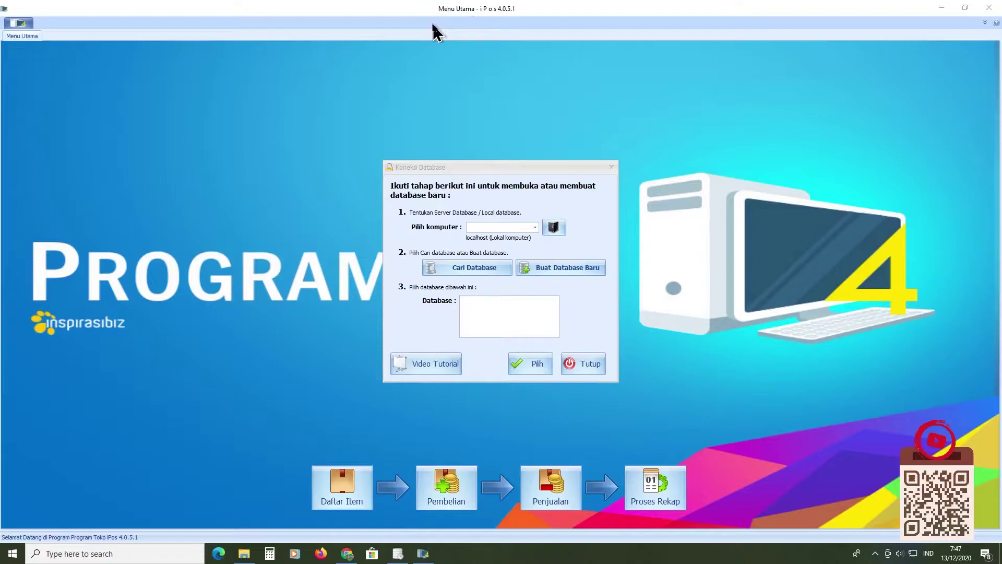
Step: Switch to Chrome and examine the iPos 4.0 download page's file list and update history for versions 4.0.5.1 to 4.0.5.3
left_click(347, 553)
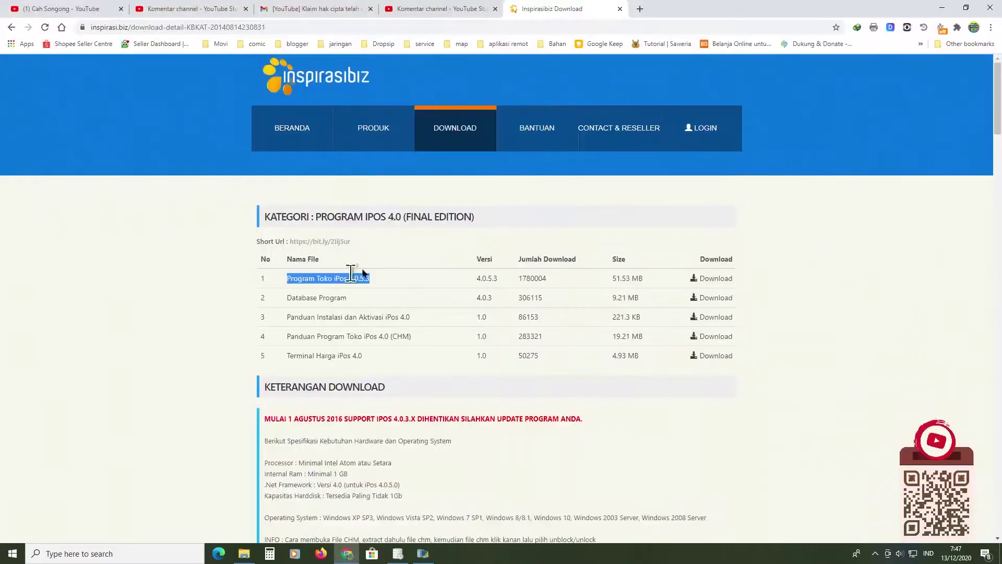
scroll(365, 241, "down", 1)
scroll(470, 261, "up", 1)
scroll(386, 230, "down", 2)
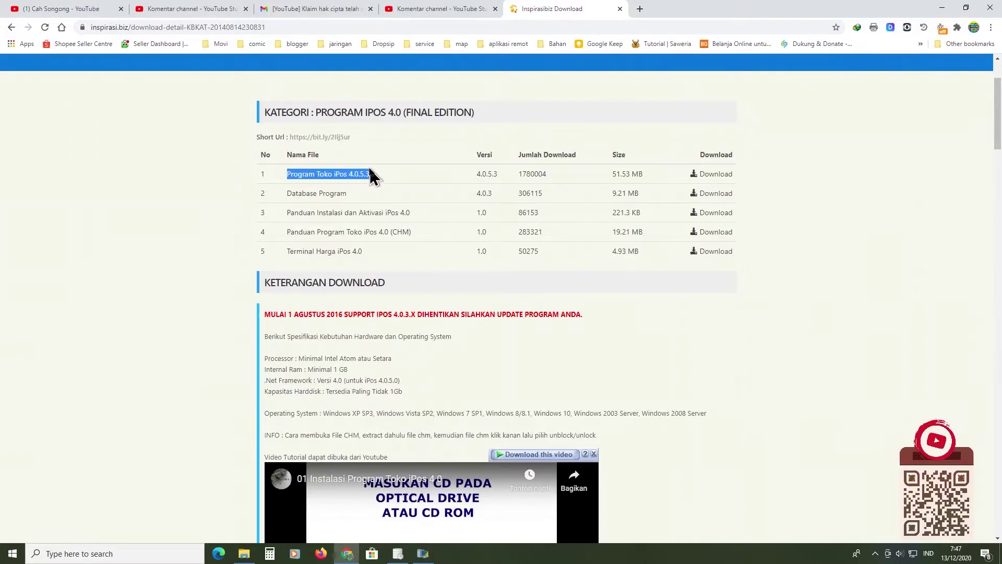
scroll(371, 175, "up", 1)
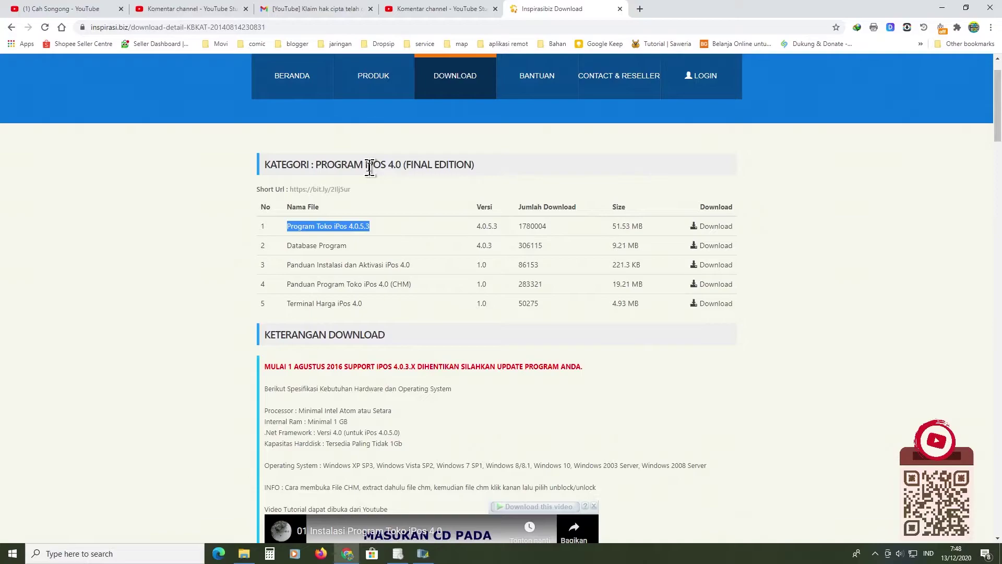
scroll(271, 302, "down", 15)
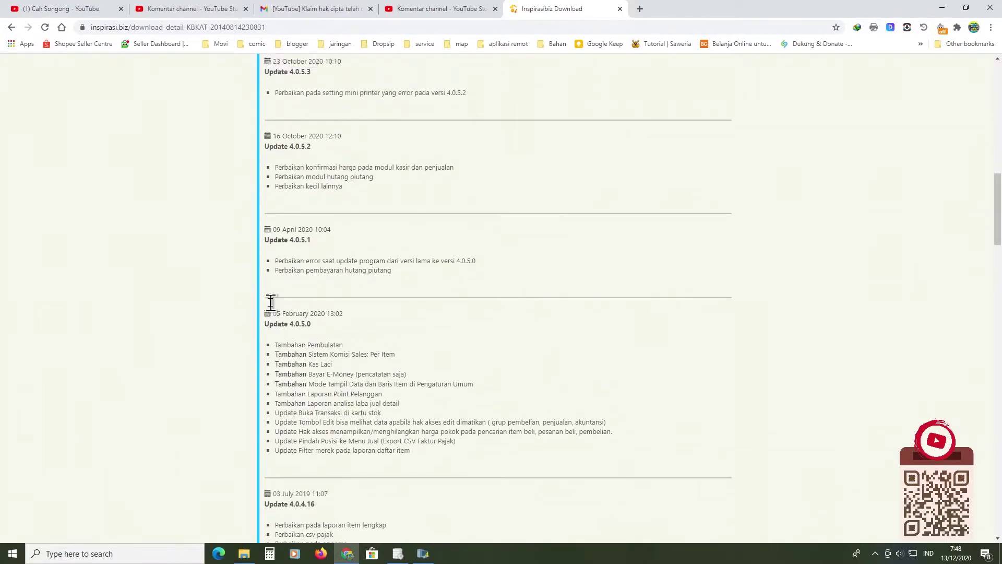
scroll(271, 303, "up", 3)
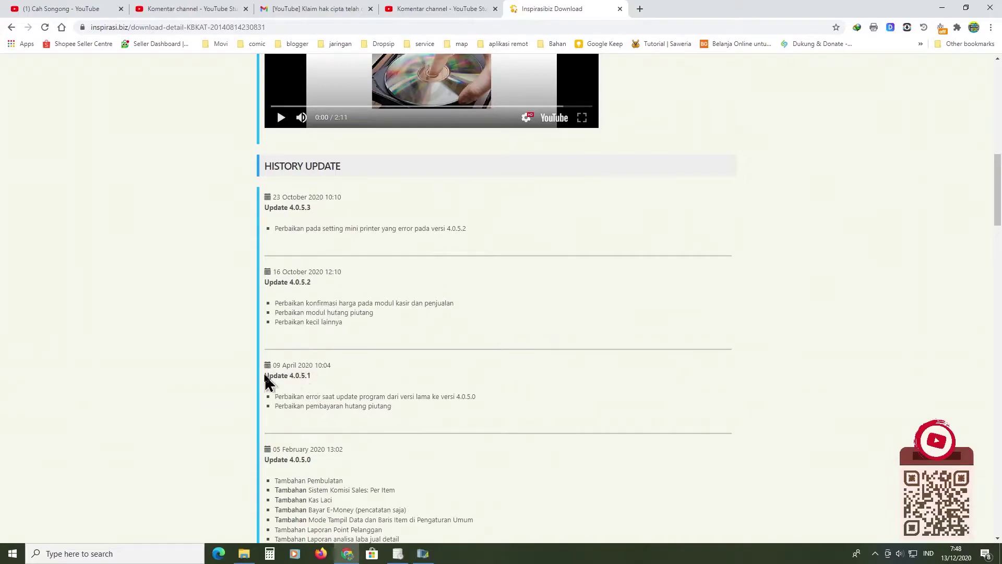
left_click_drag(266, 378, 320, 382)
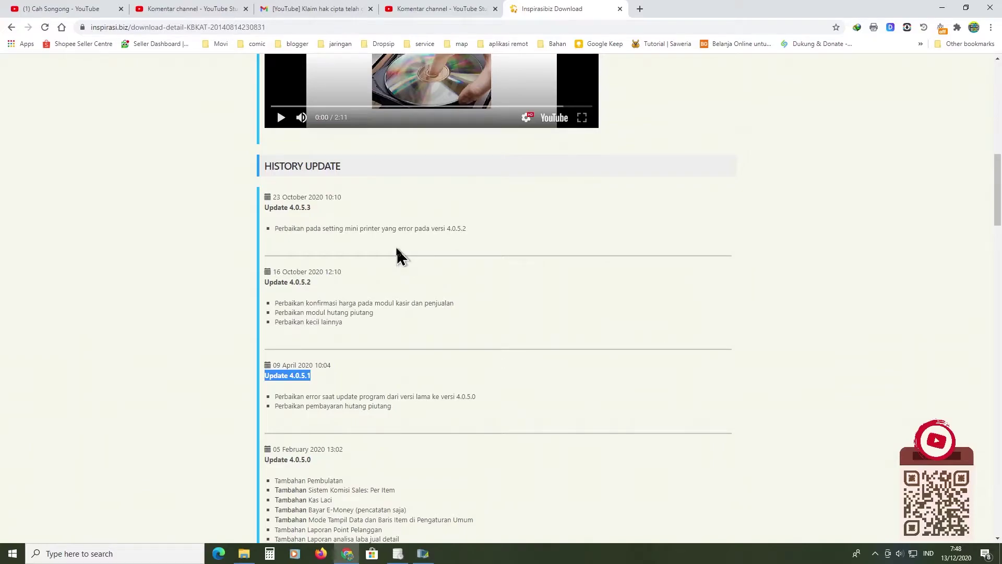
scroll(400, 255, "up", 12)
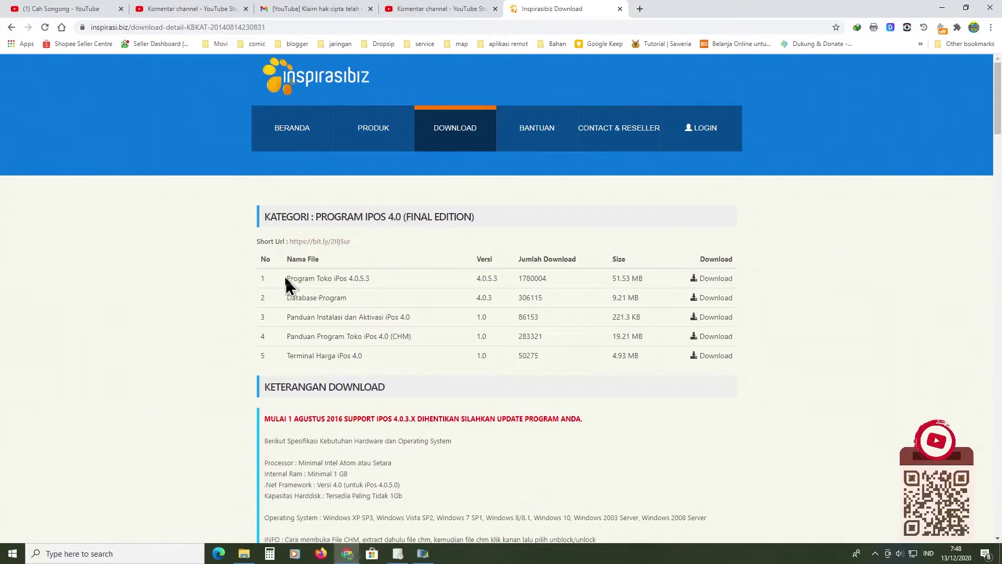
Step: Download the Program Toko iPos 4.0.5.3 setup archive into the Downloads\Compressed folder
left_click_drag(287, 279, 384, 284)
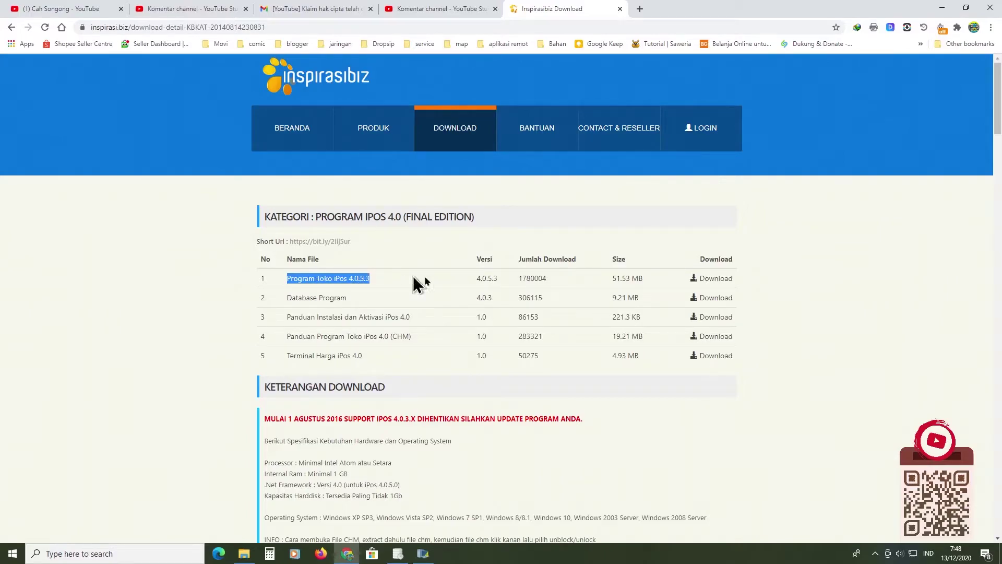
left_click(799, 275)
left_click(720, 280)
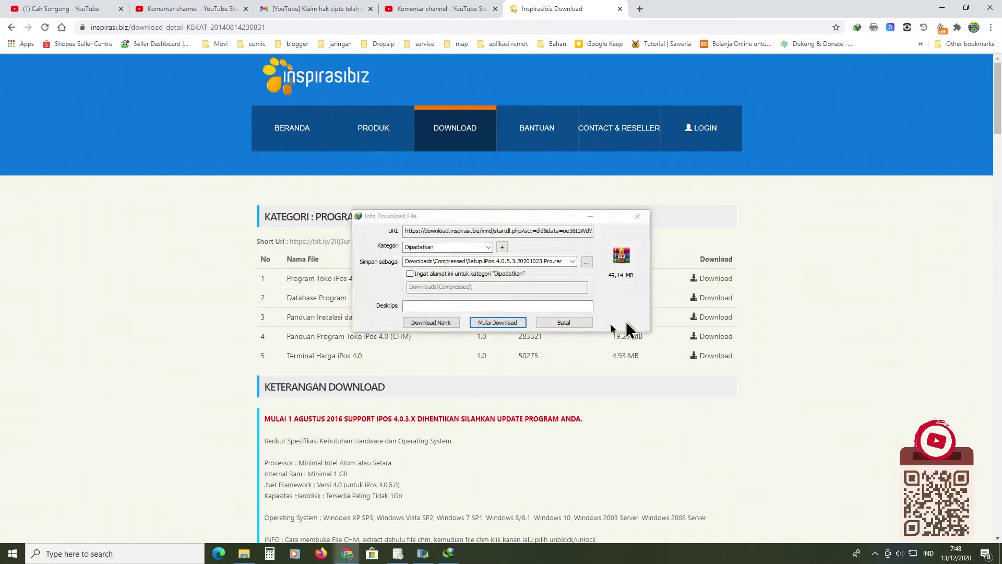
left_click(500, 323)
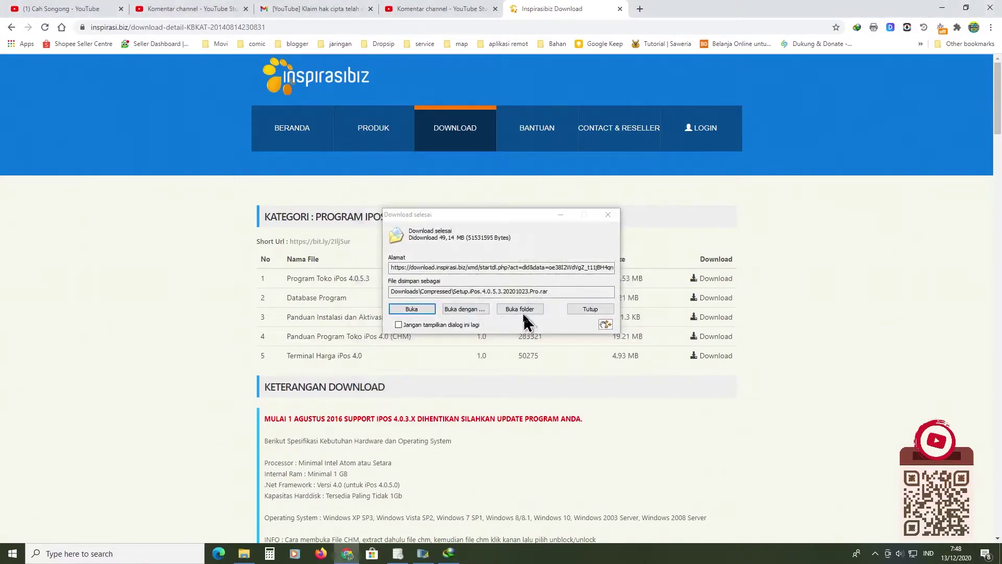
Step: Open the download's folder, cut the Setup.iPos.4.0.5.3.20201023.Pro archive, and close the folder window
left_click(522, 310)
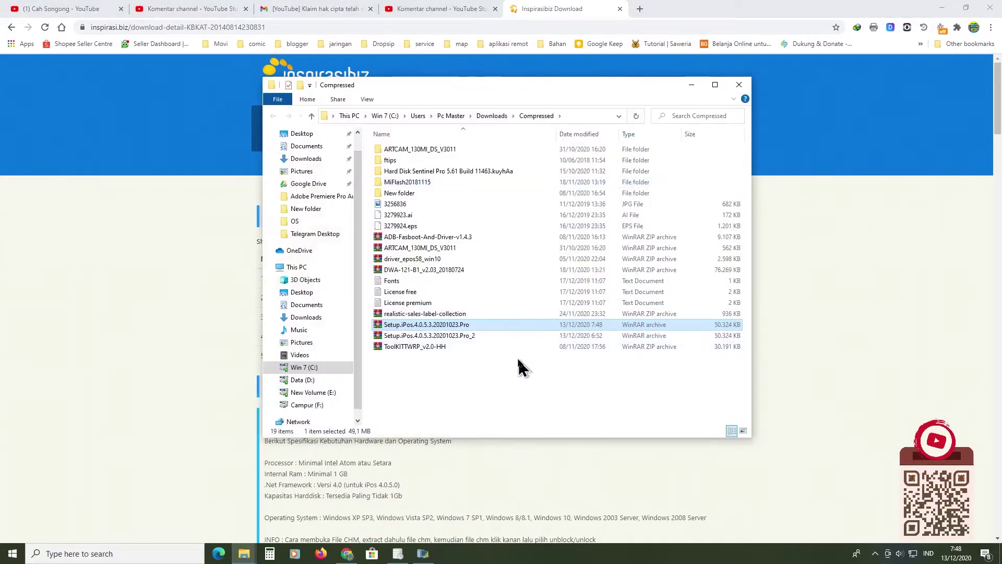
double_click(470, 324)
right_click(470, 324)
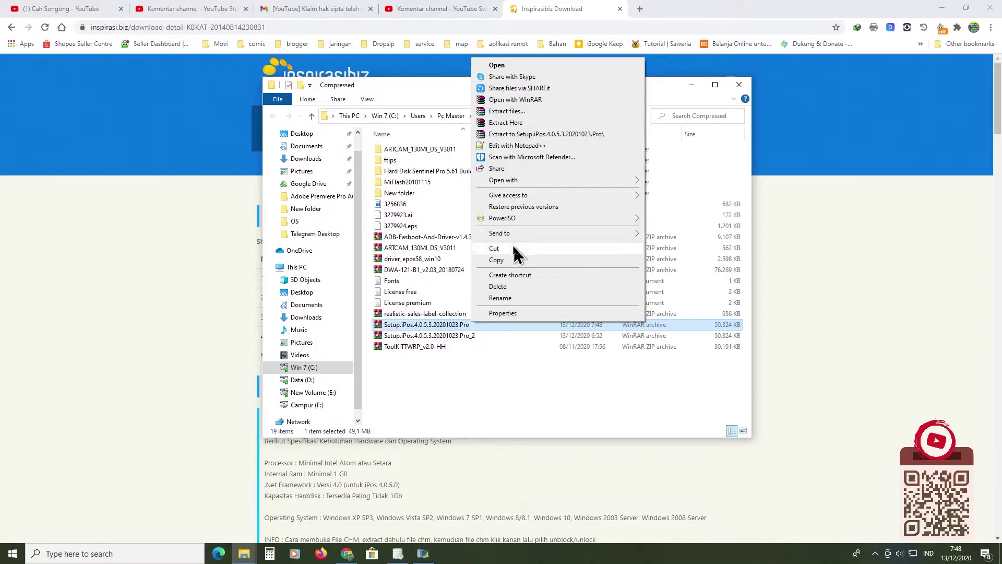
left_click(682, 100)
left_click(739, 85)
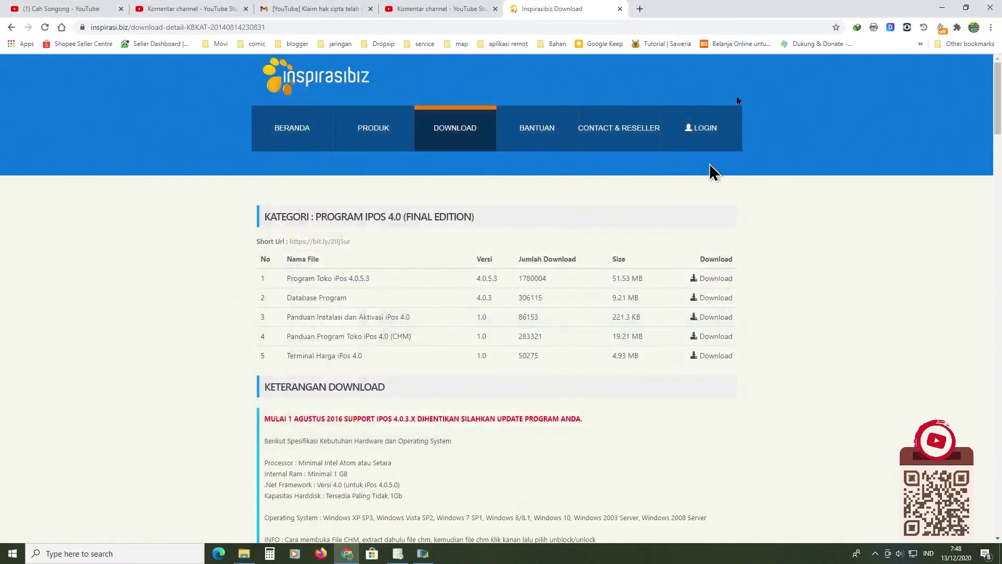
Step: Minimize the browser, close iPos, and paste the setup archive onto an empty area of the desktop
left_click(939, 8)
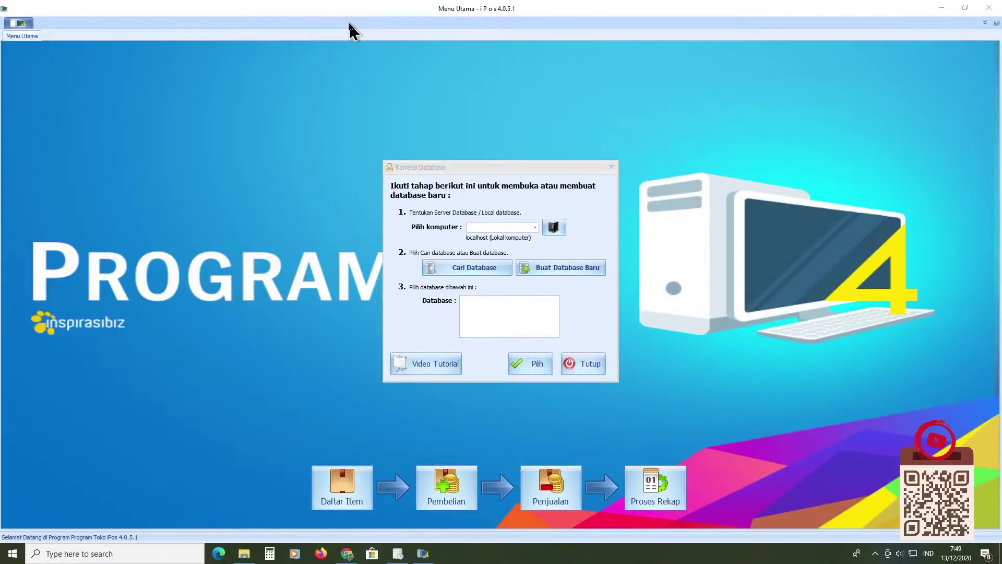
left_click(587, 363)
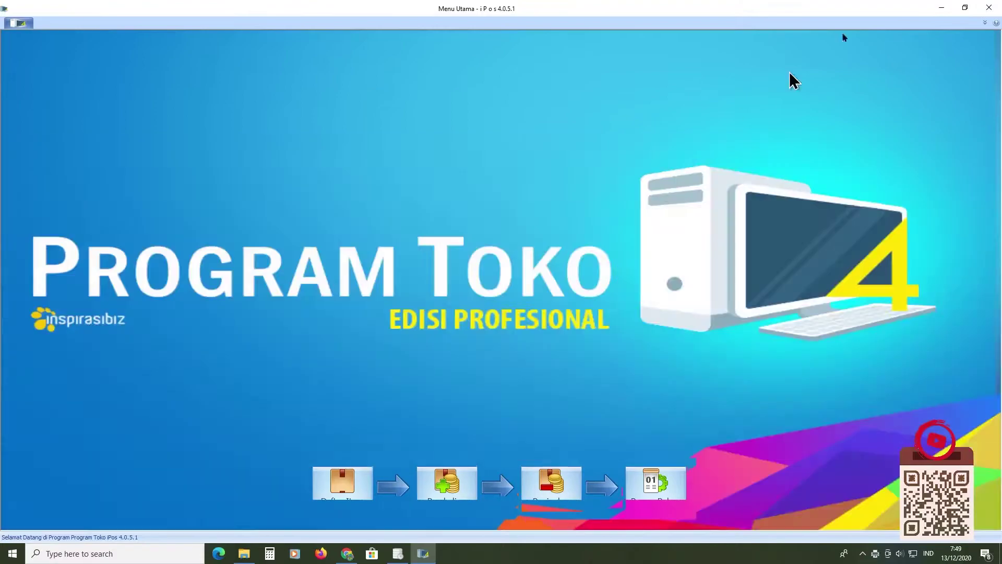
right_click(345, 148)
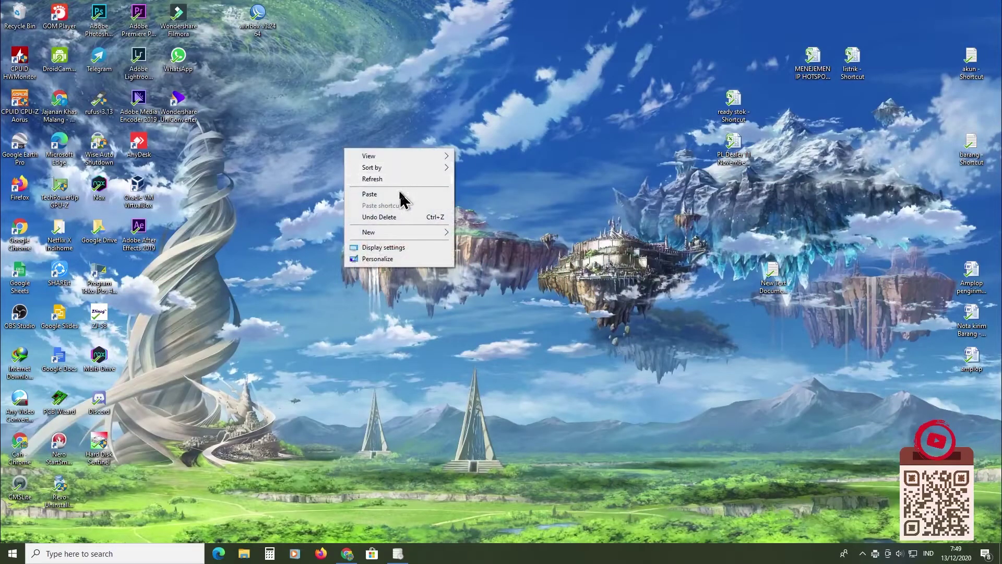
left_click(402, 196)
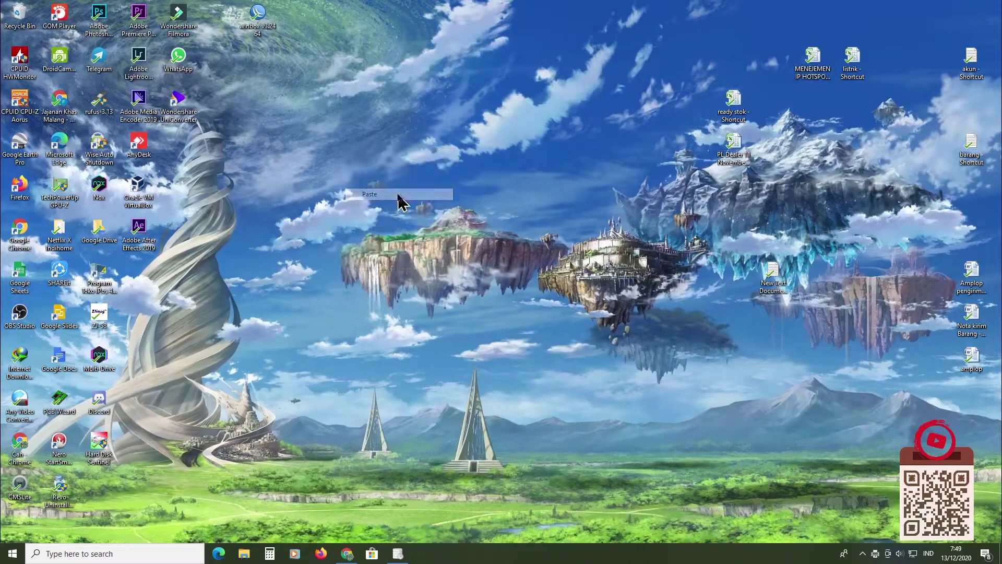
left_click_drag(349, 142, 429, 142)
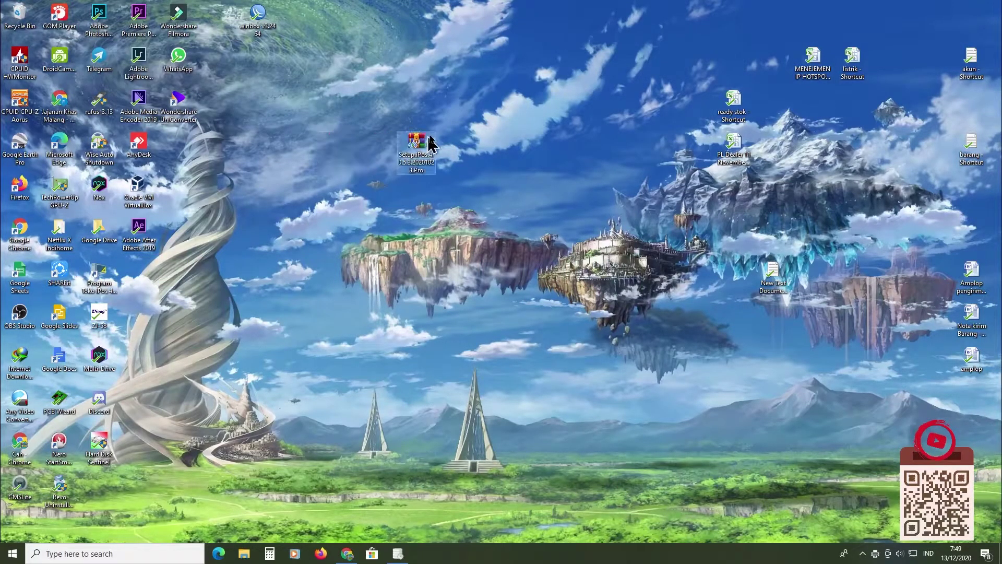
Step: Deselect the pasted archive and dismiss the Google Drive item removal notification
double_click(428, 150)
right_click(428, 149)
left_click(568, 67)
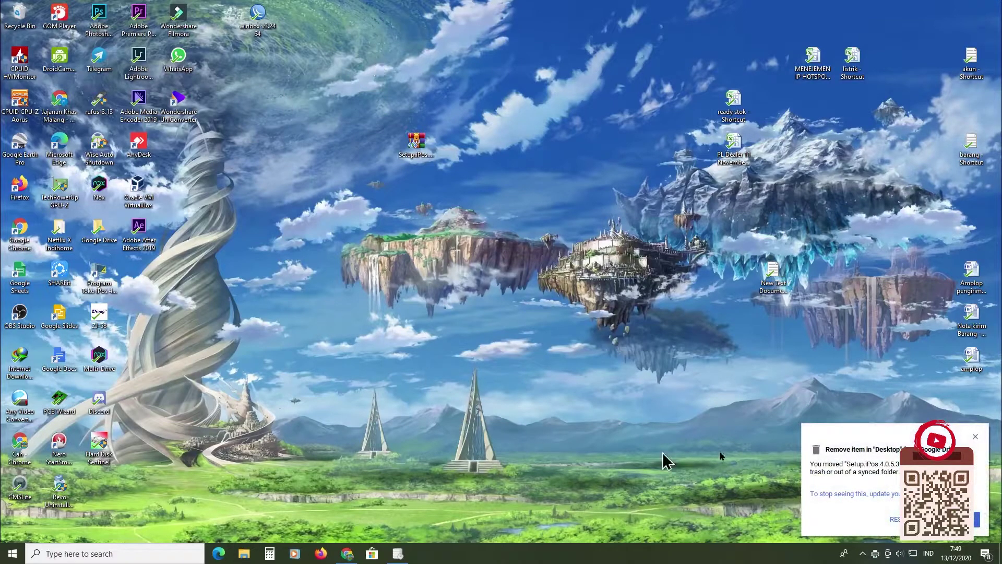
left_click(877, 465)
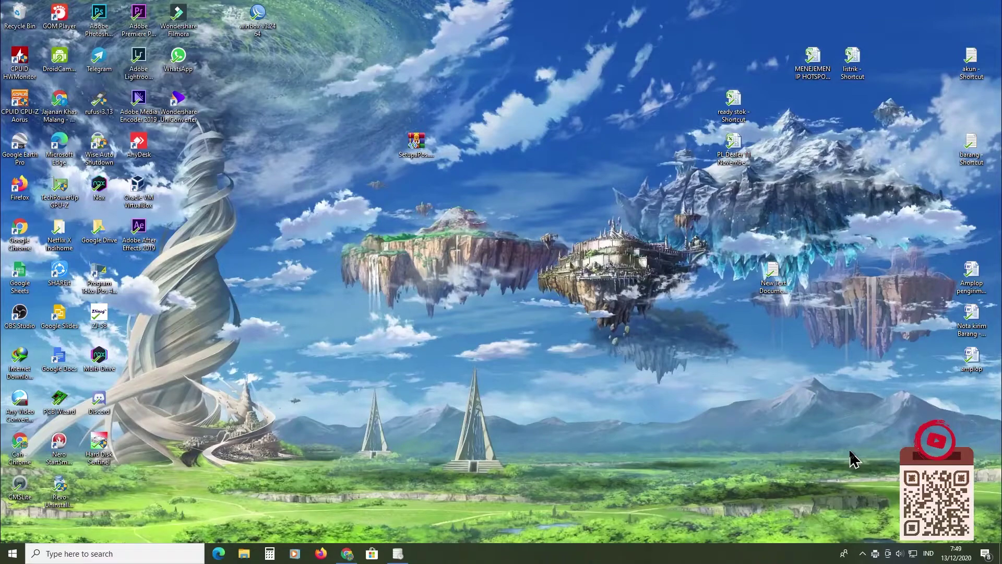
Step: View the installed programs in Control Panel's Programs and Features, and close the window
left_click(131, 554)
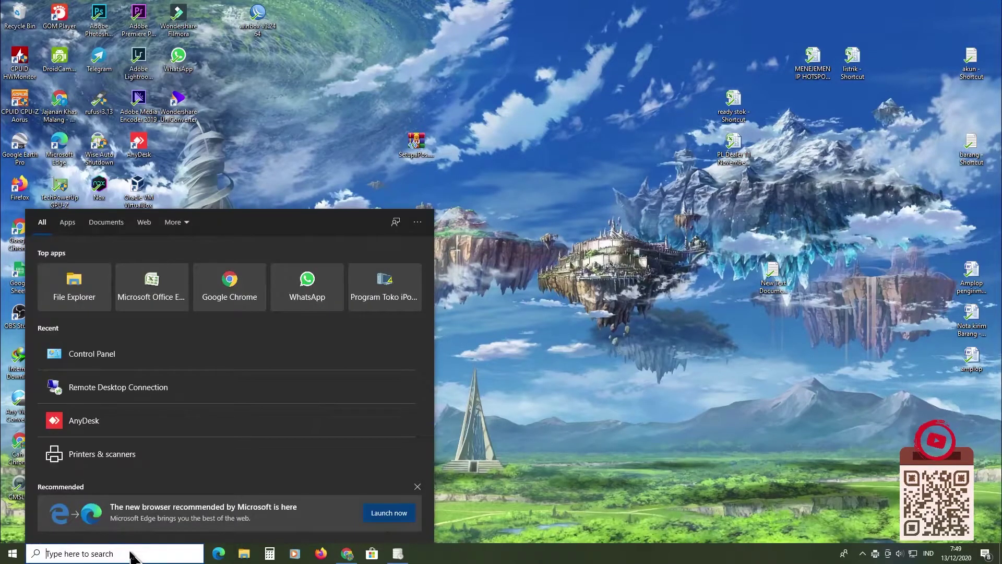
type("c")
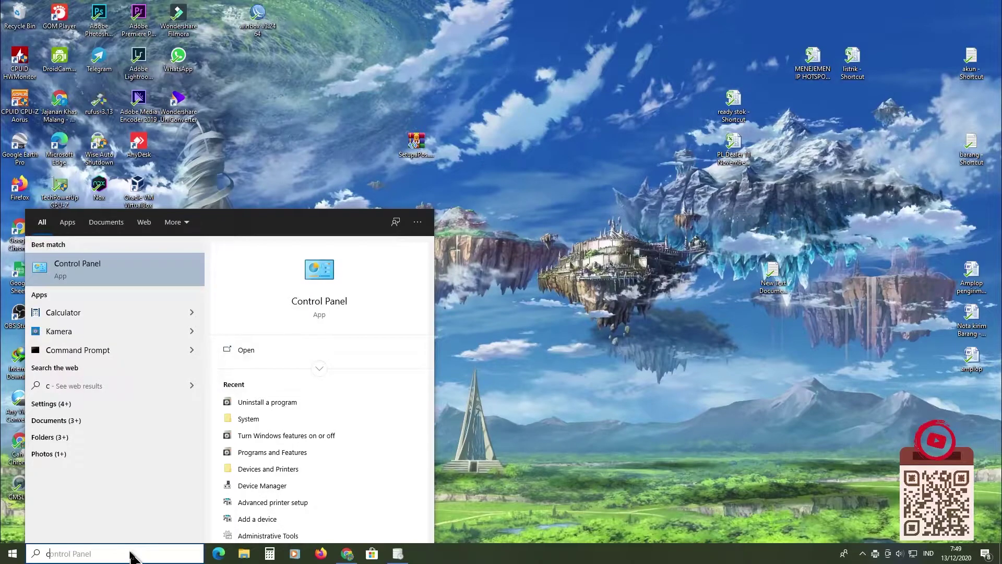
left_click(99, 268)
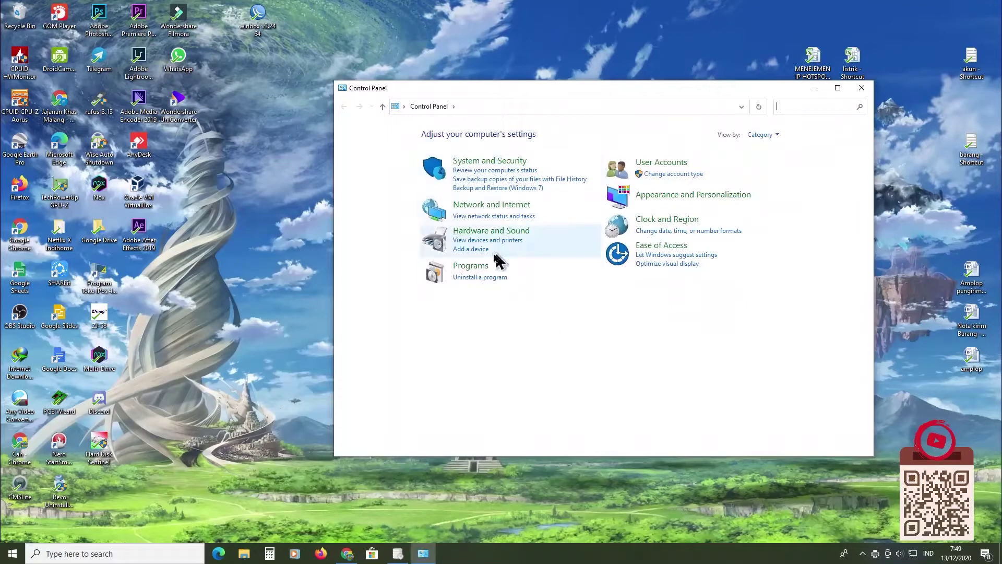
left_click(477, 277)
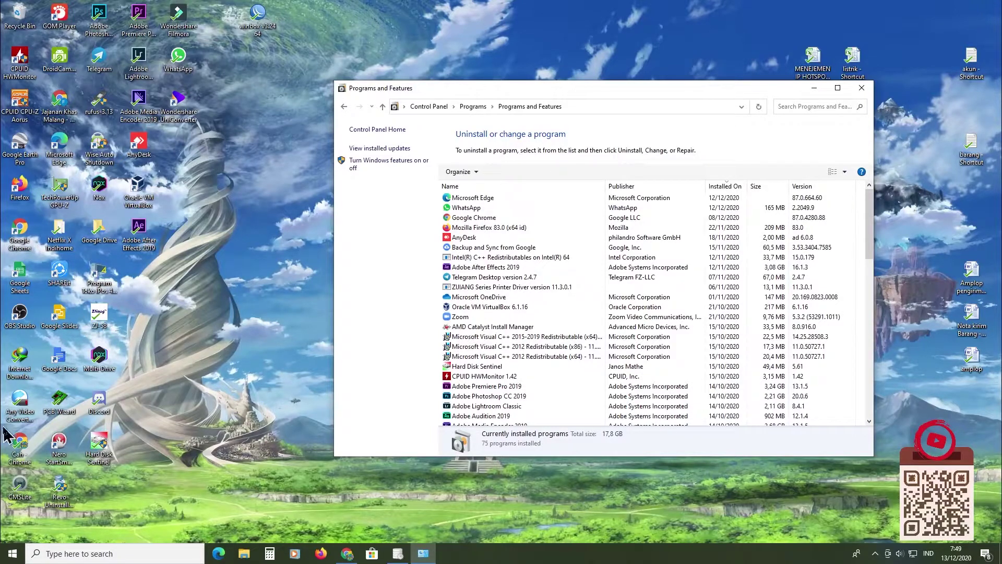
left_click(853, 94)
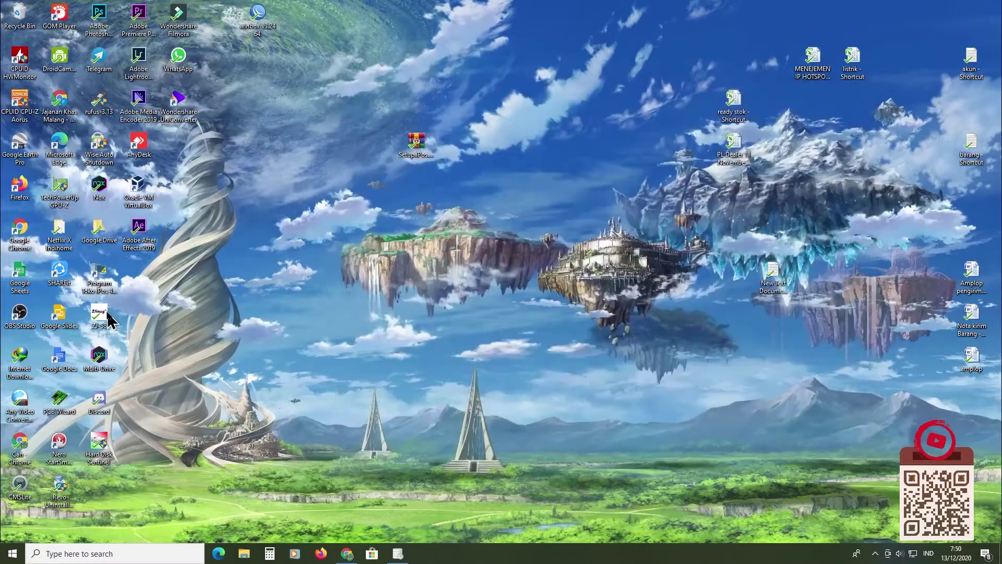
Step: Launch Program Toko iPos 4, search for databases on localhost, and connect to DatabaseTokoKu
double_click(99, 274)
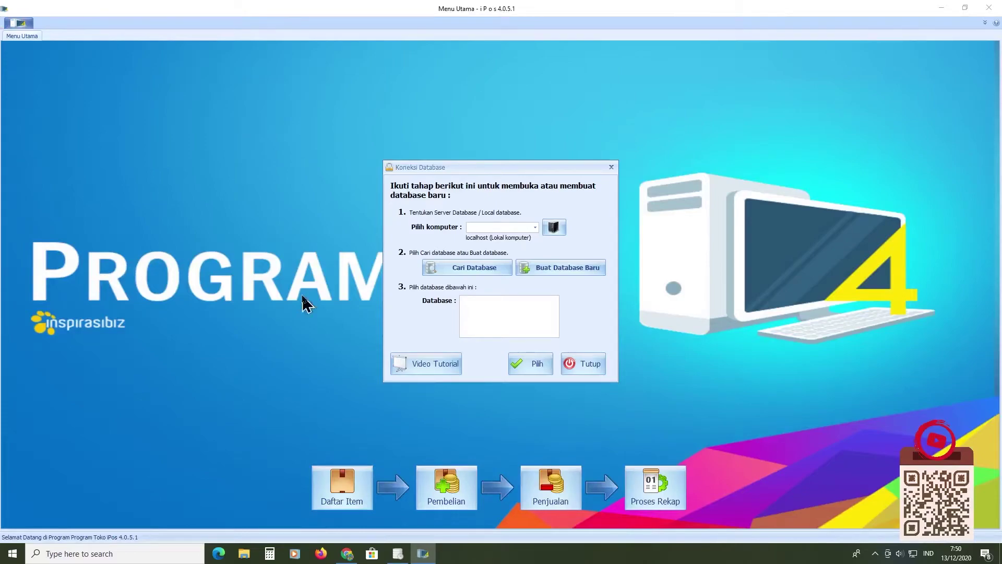
left_click(493, 275)
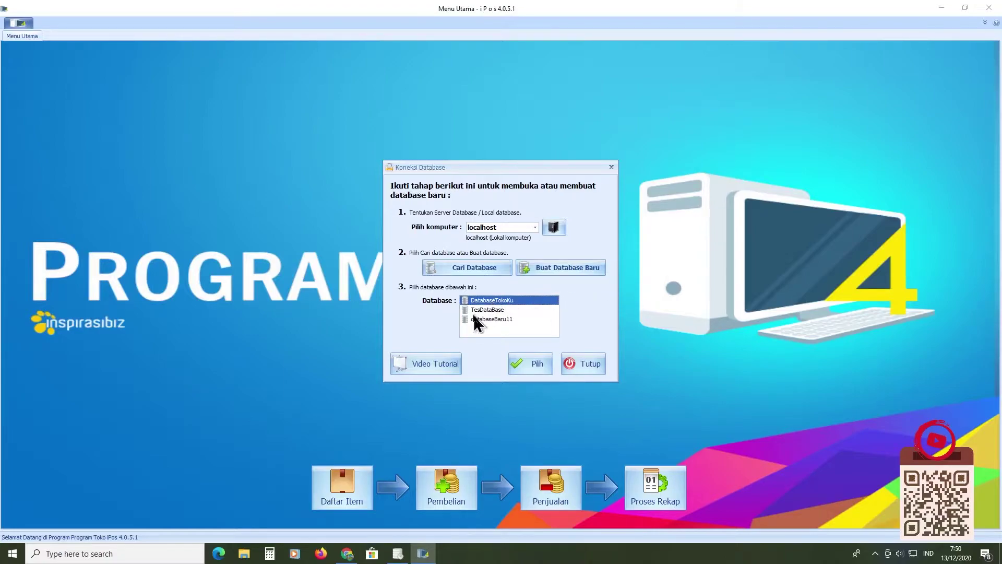
left_click(519, 364)
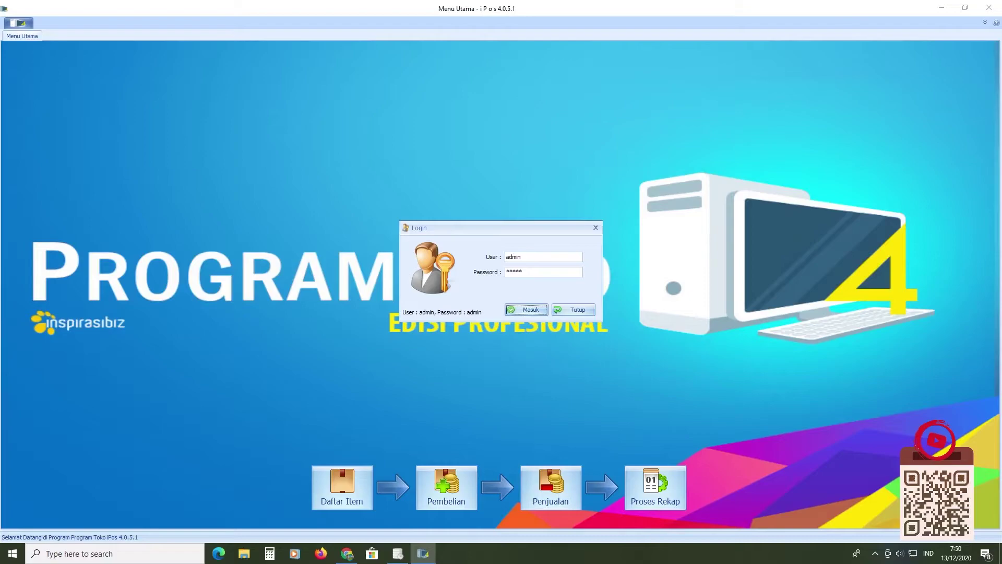
Step: Log in as the admin user and close the debt reminder, declining to show it again in 15 minutes
key("Return")
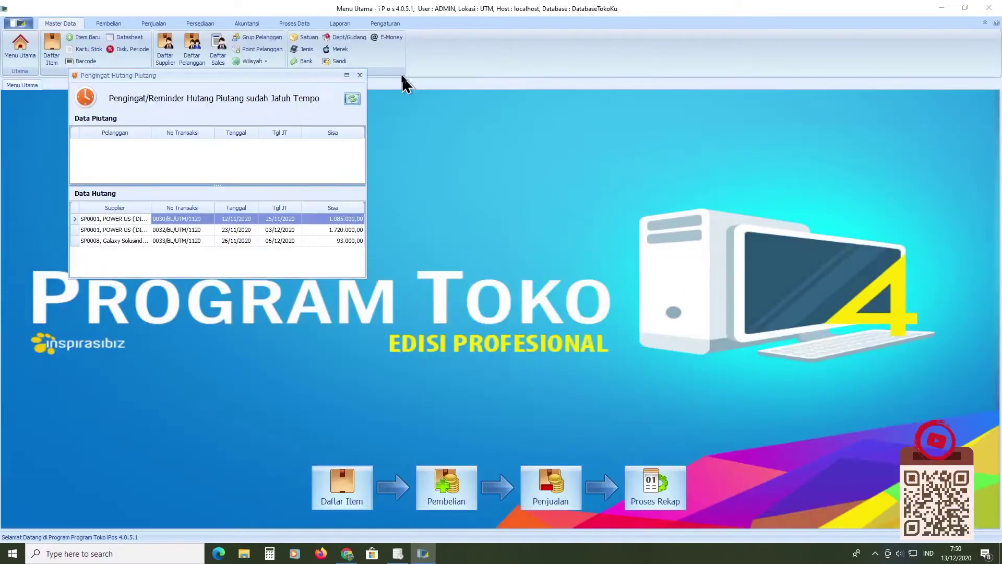
left_click(359, 75)
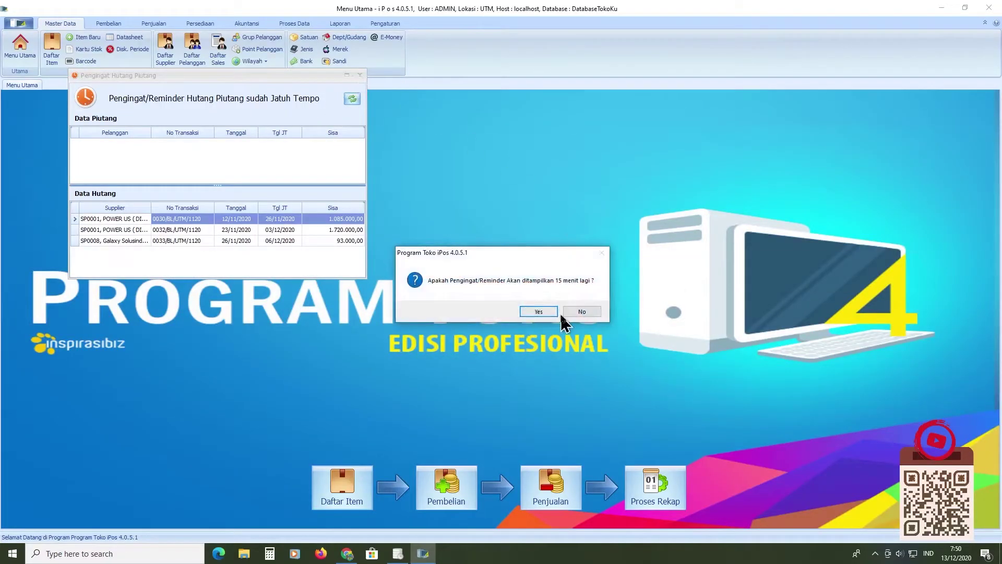
left_click(578, 313)
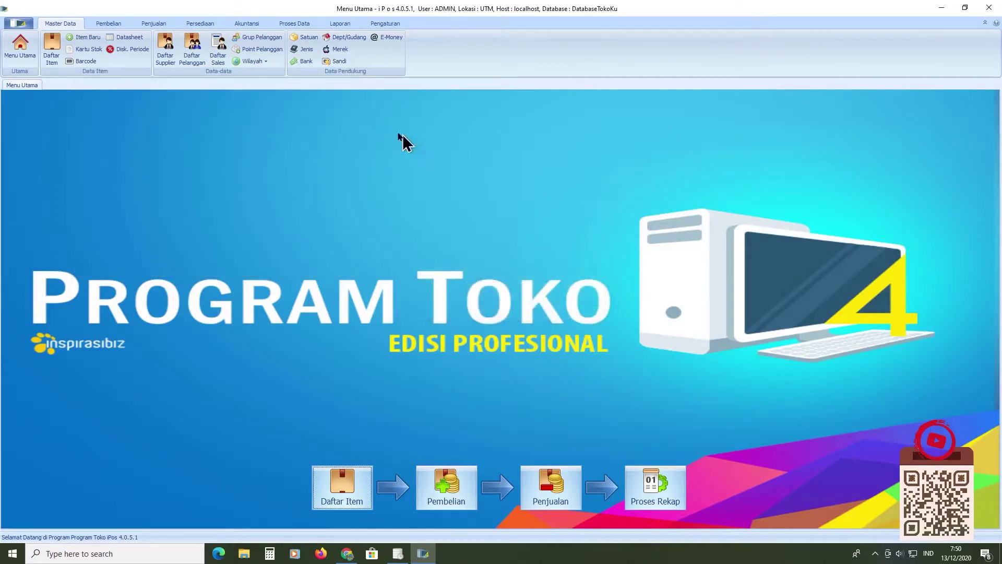
Step: Open the database backup dialog for DatabaseTokoKu
left_click(390, 25)
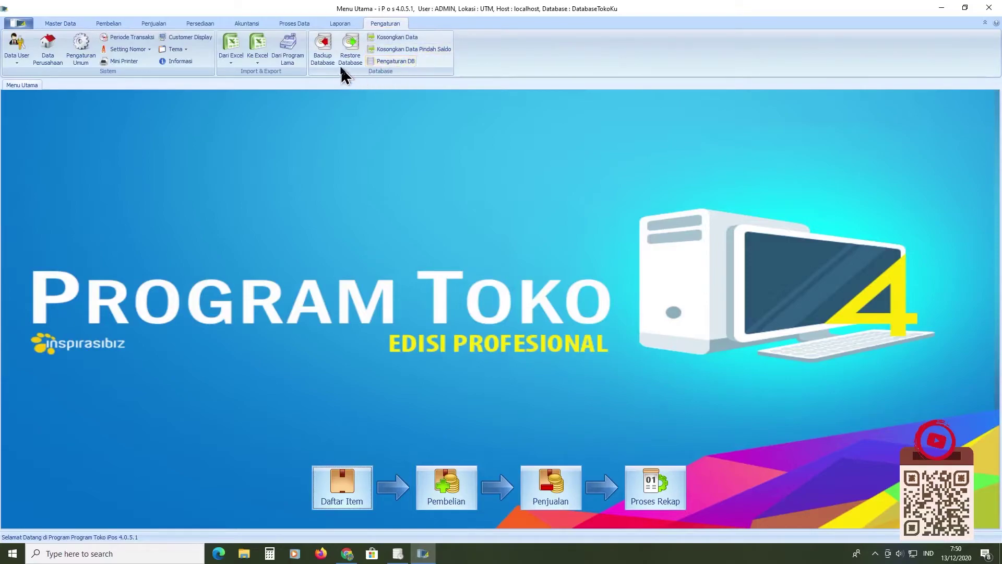
left_click(325, 51)
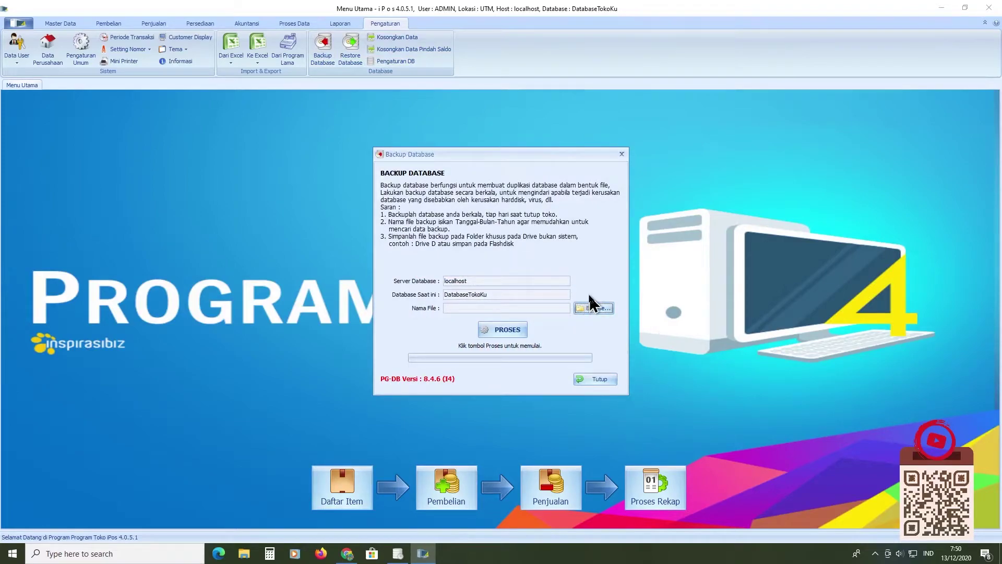
left_click(590, 311)
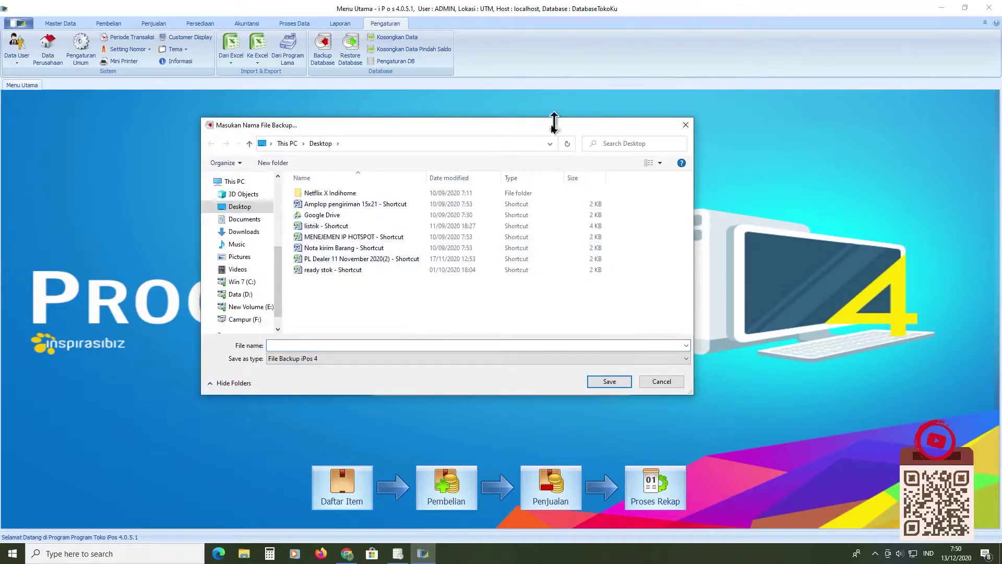
left_click_drag(555, 123, 882, 130)
left_click_drag(180, 224, 322, 93)
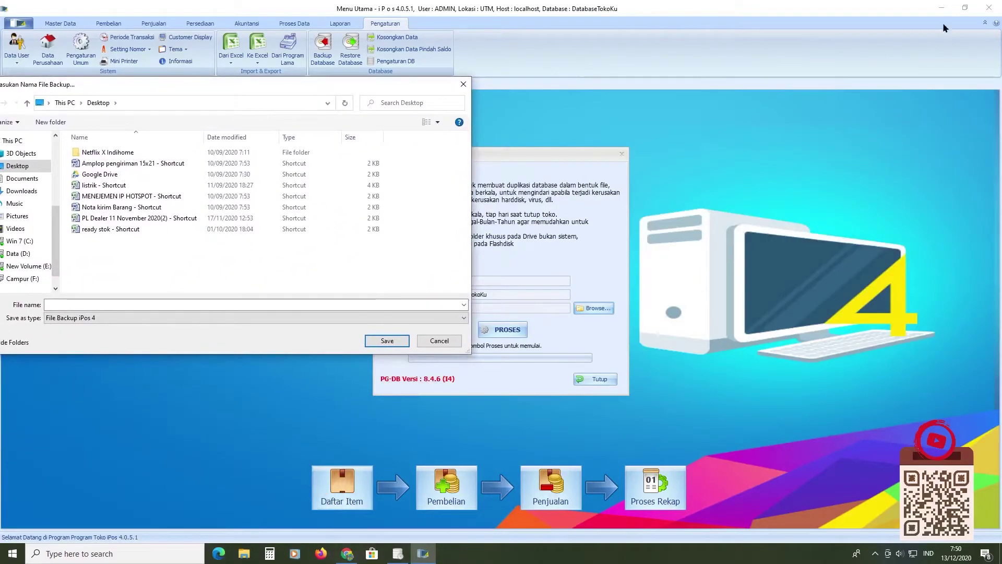
left_click(463, 85)
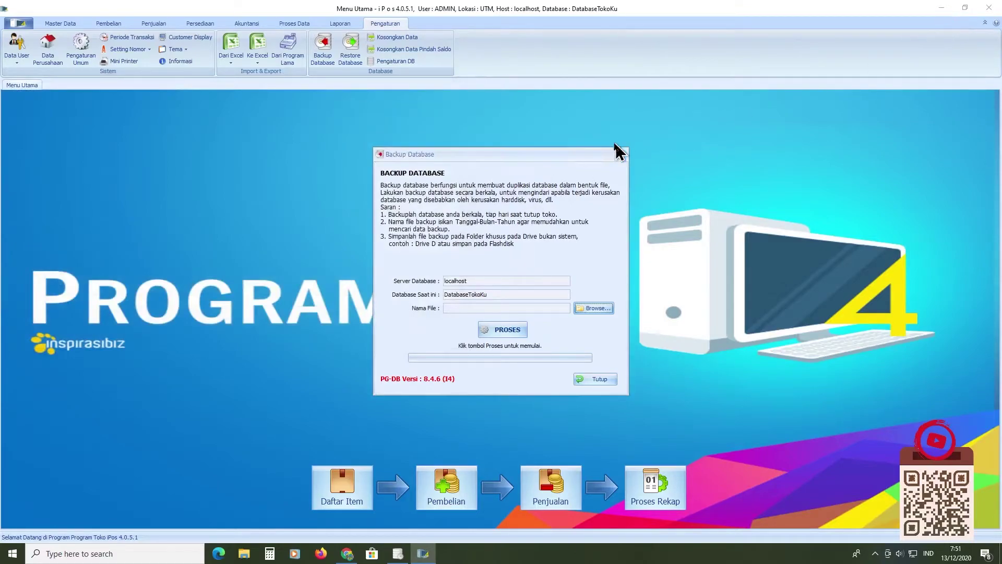
Step: Set the backup file to Database Toko ku inside a new Desktop folder named DataBase IPOS Backup
left_click(600, 310)
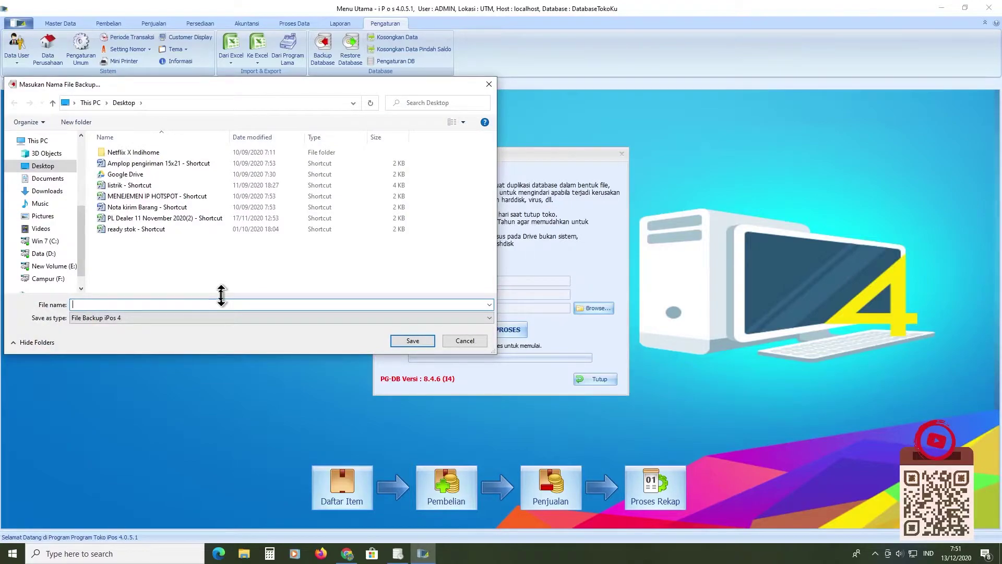
type("Database Toko ku")
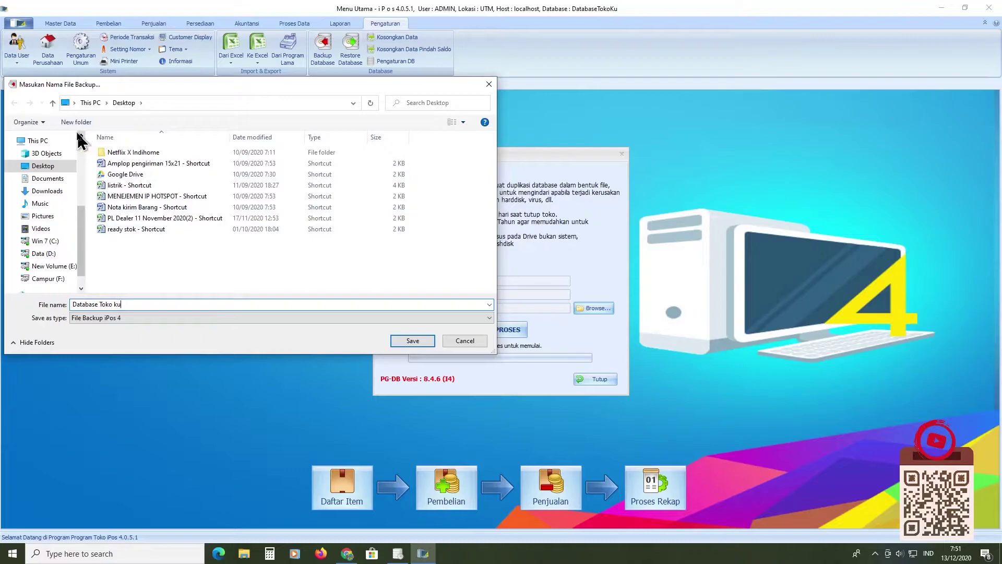
left_click(76, 122)
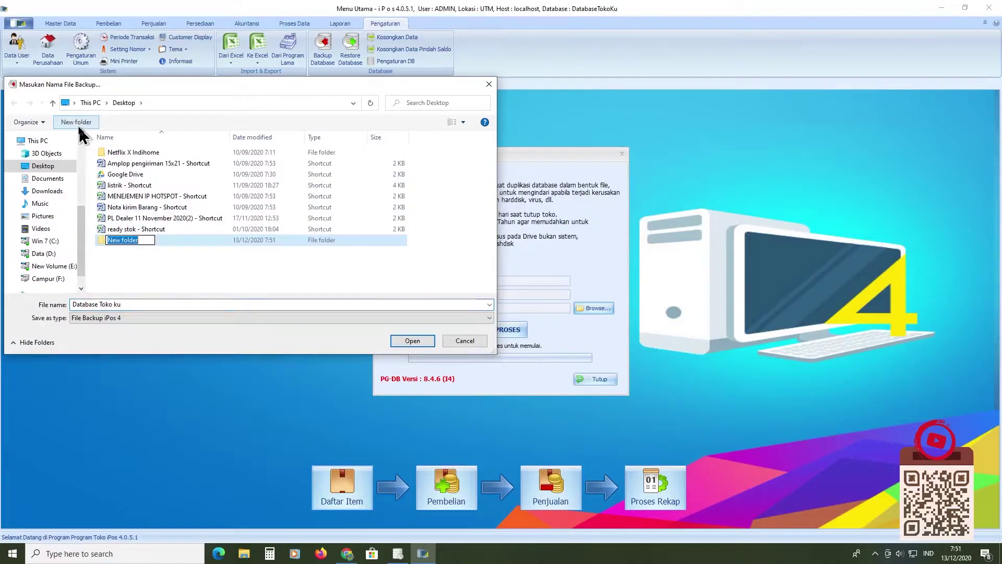
type("D")
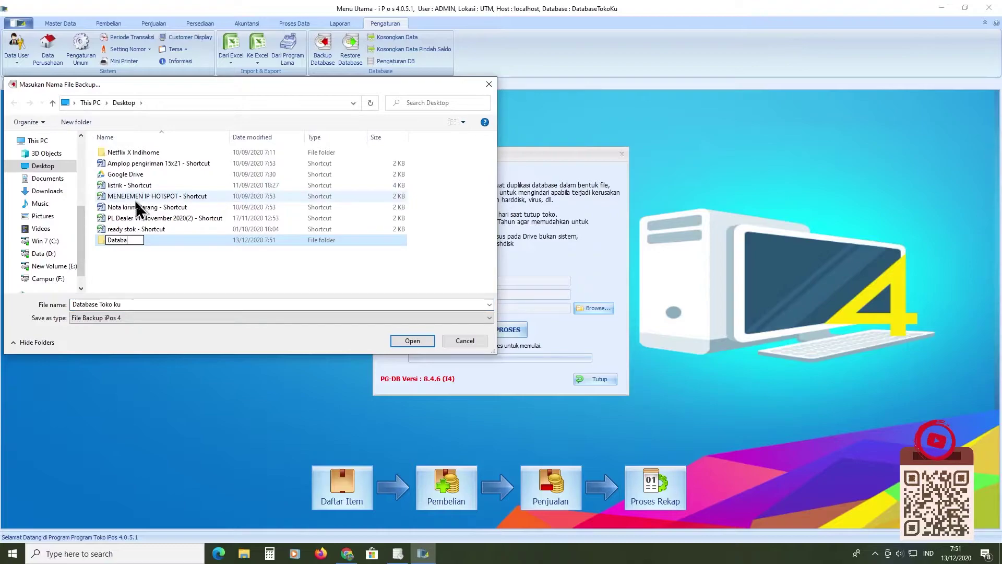
type("atab")
key("BackSpace")
type("Base IPOS Backup")
key("Return")
key("Return")
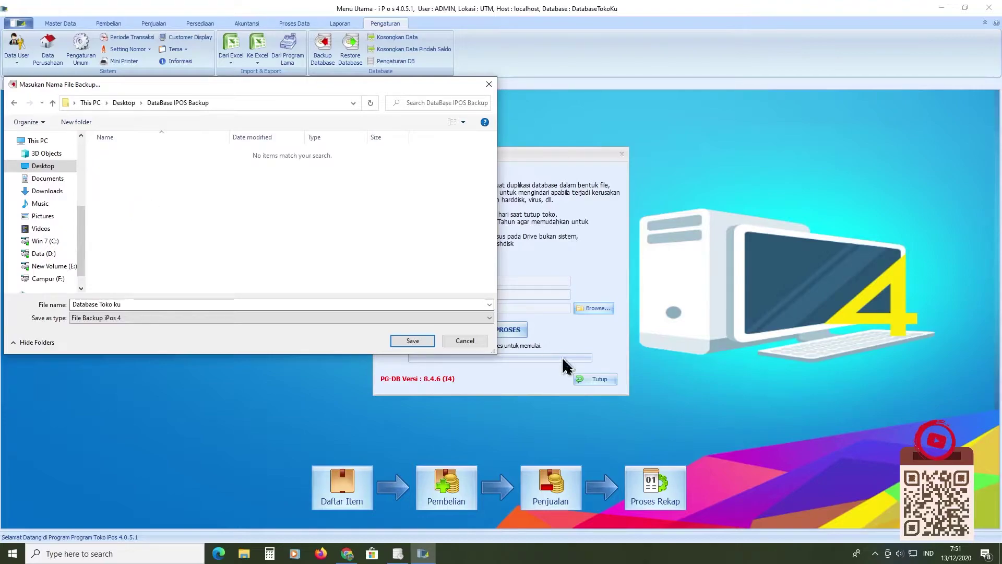
left_click(413, 341)
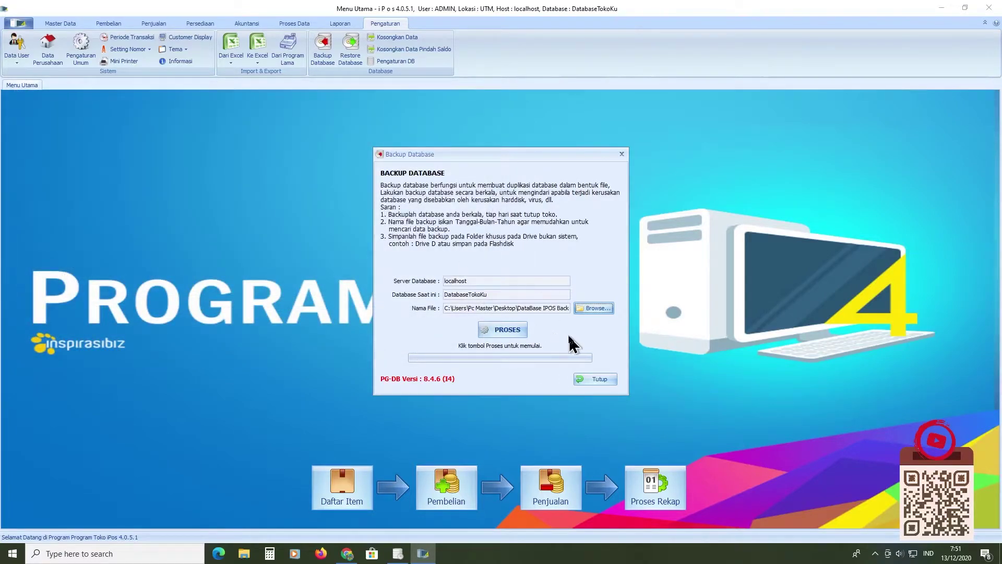
Step: Run the DatabaseTokoKu backup, view its process report, and close the backup dialog
left_click(522, 337)
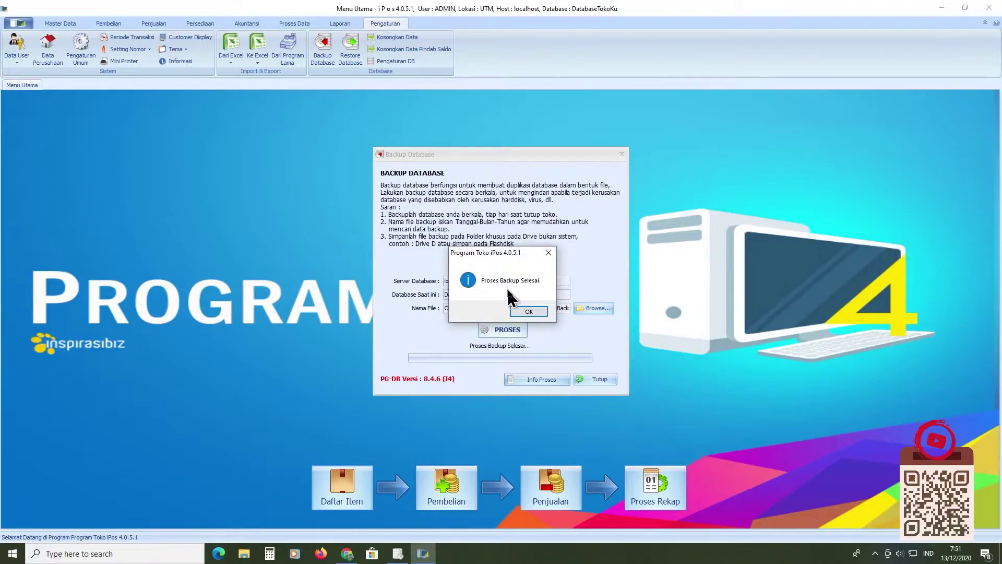
left_click(529, 311)
left_click(543, 377)
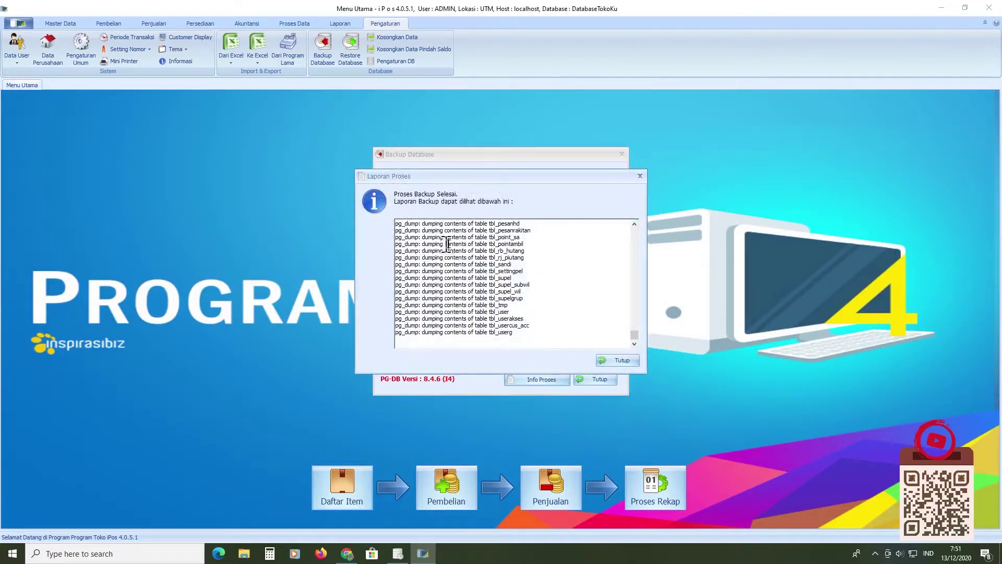
left_click(625, 360)
left_click(599, 382)
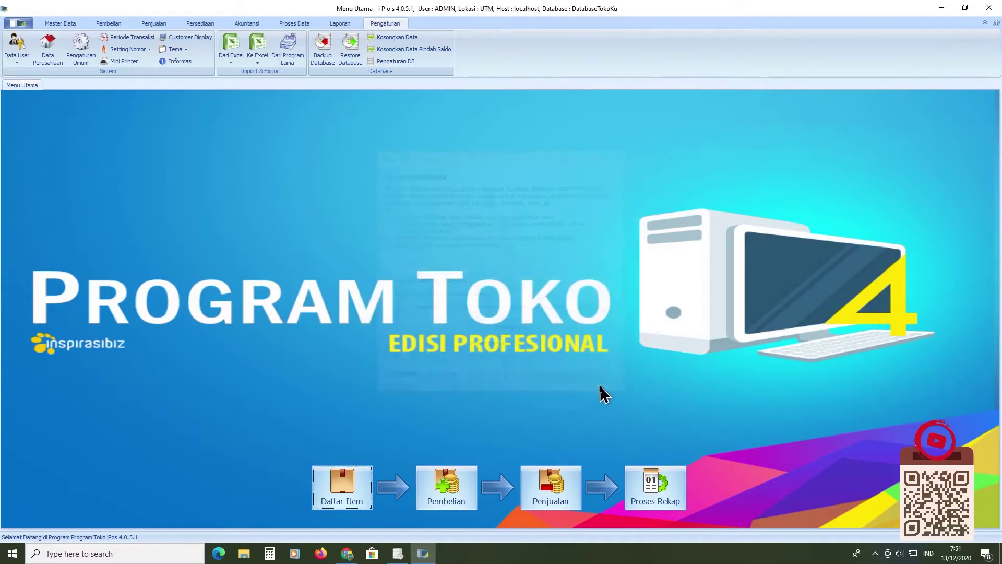
Step: View the list of databases on localhost in the database settings, and close the dialog
left_click(411, 61)
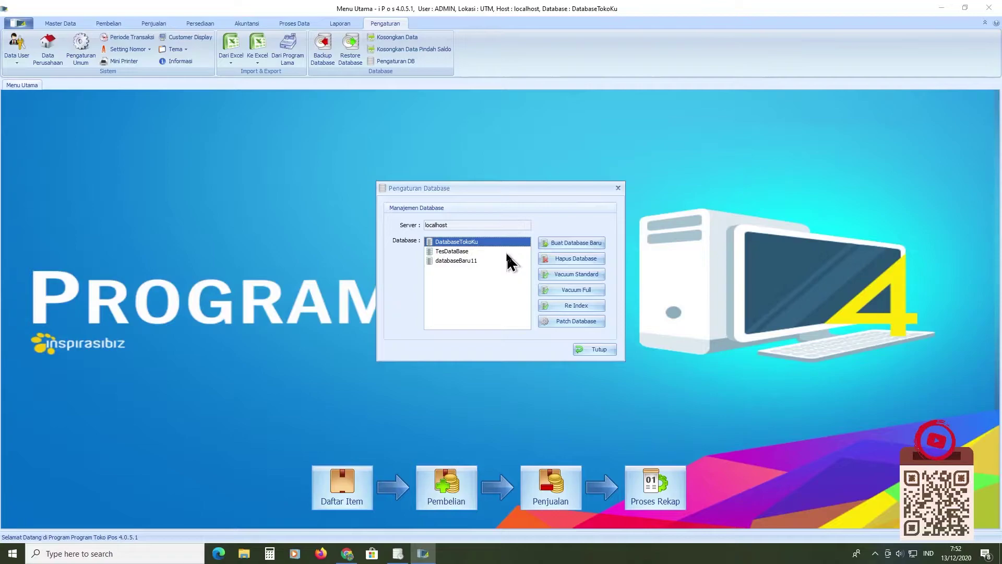
left_click(617, 188)
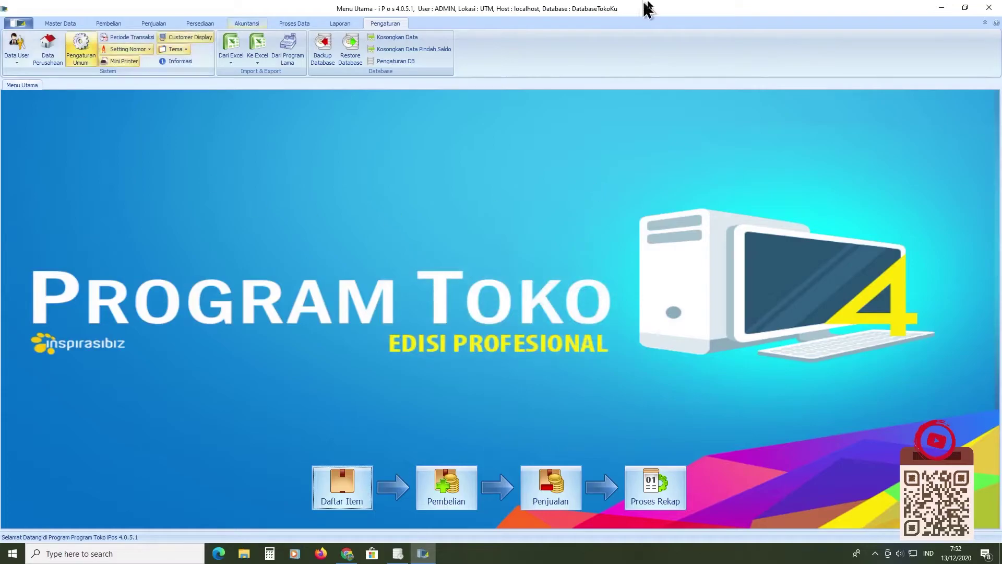
Step: Restart Program Toko iPos 4, search for databases on localhost, and connect to TesDataBase
left_click(991, 12)
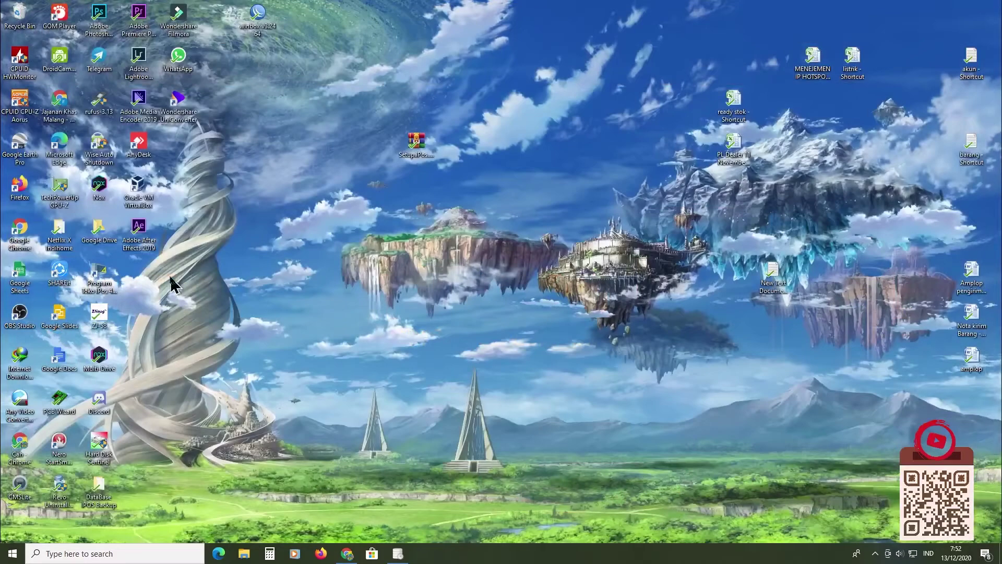
double_click(99, 286)
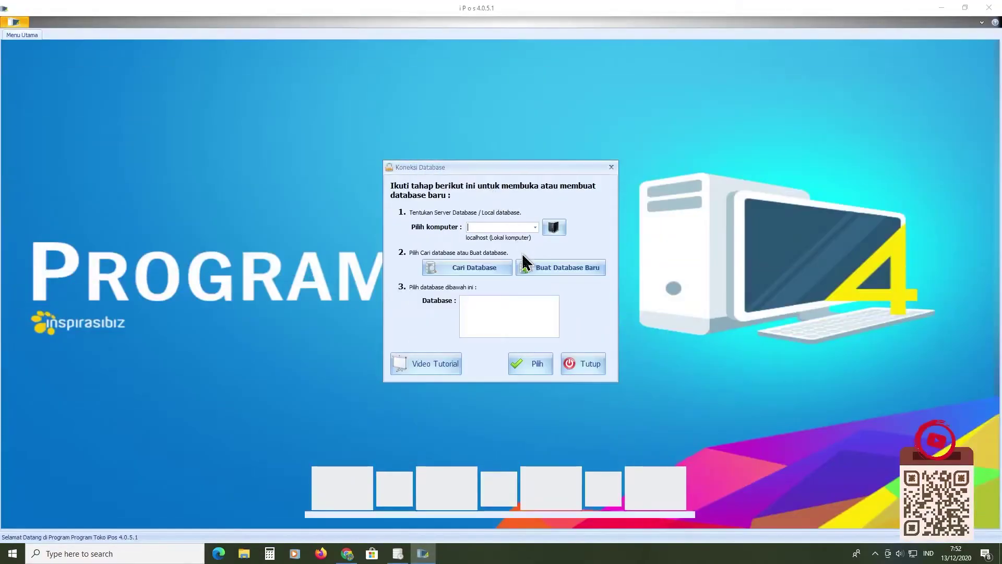
left_click(486, 267)
left_click(500, 309)
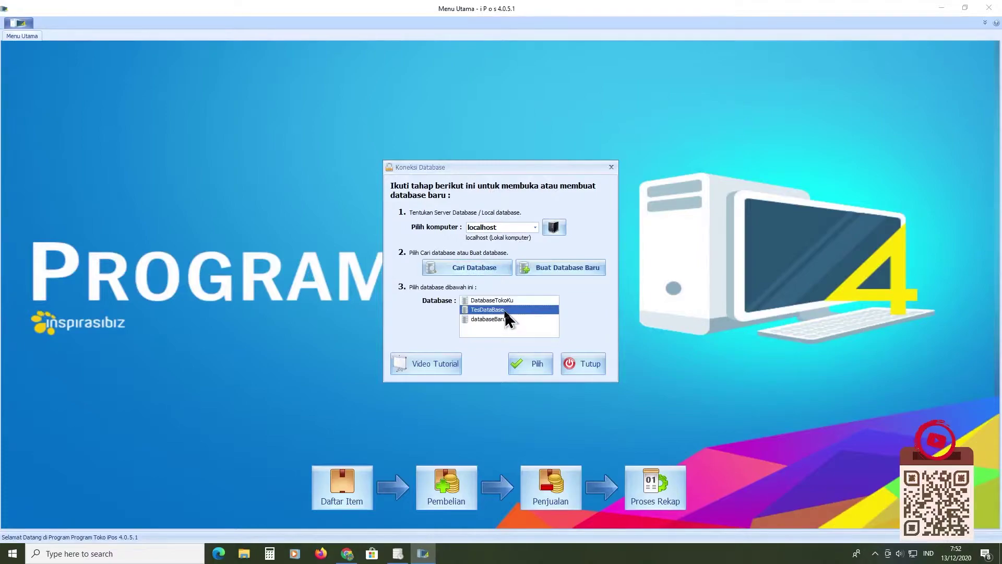
left_click(520, 365)
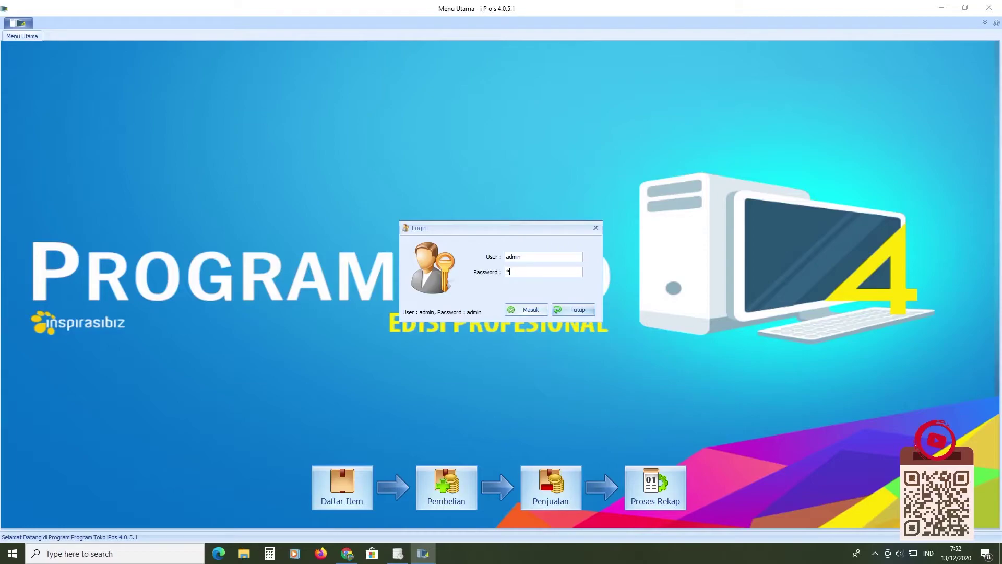
Step: Log in as the admin user with the account password and dismiss the debt reminder
key("Return")
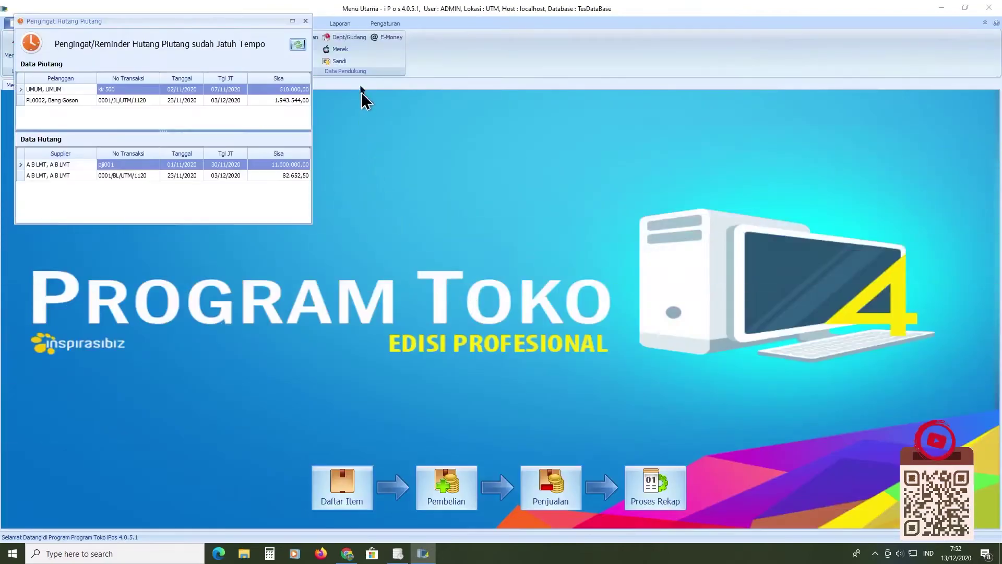
left_click(306, 21)
left_click(582, 312)
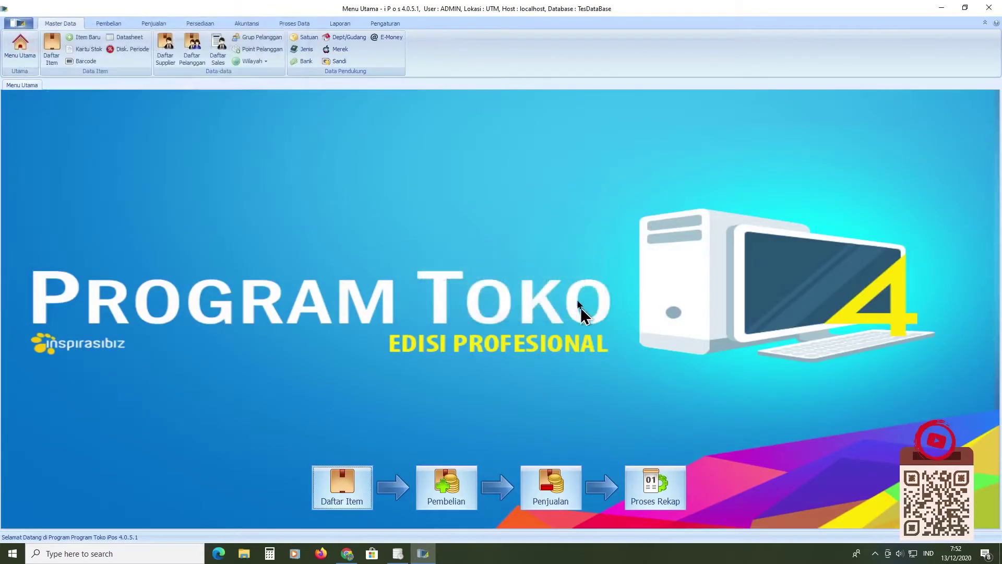
Step: Set up a backup of TesDataBase to a file named Databse Tes in the DataBase IPOS Backup folder
left_click(380, 25)
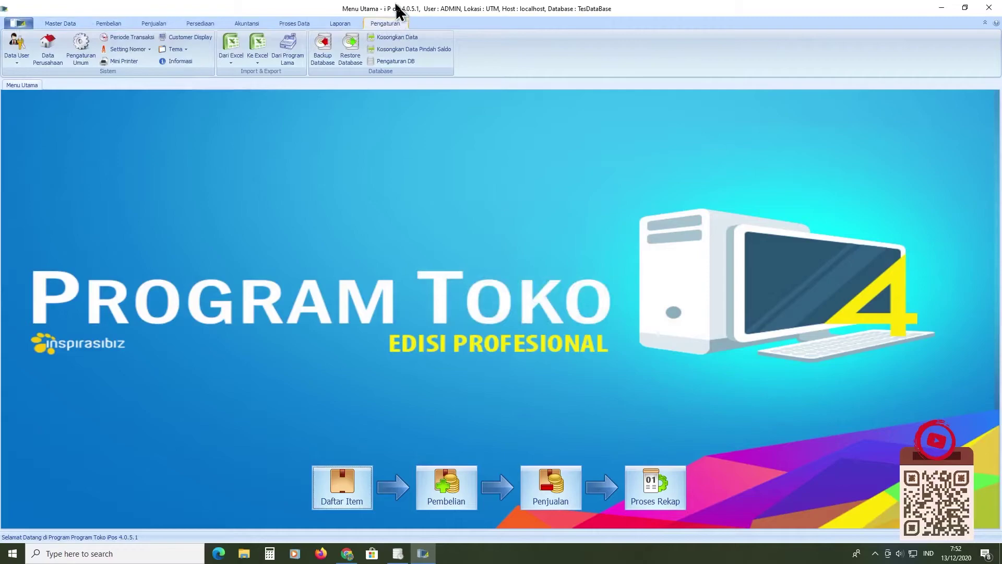
left_click(324, 52)
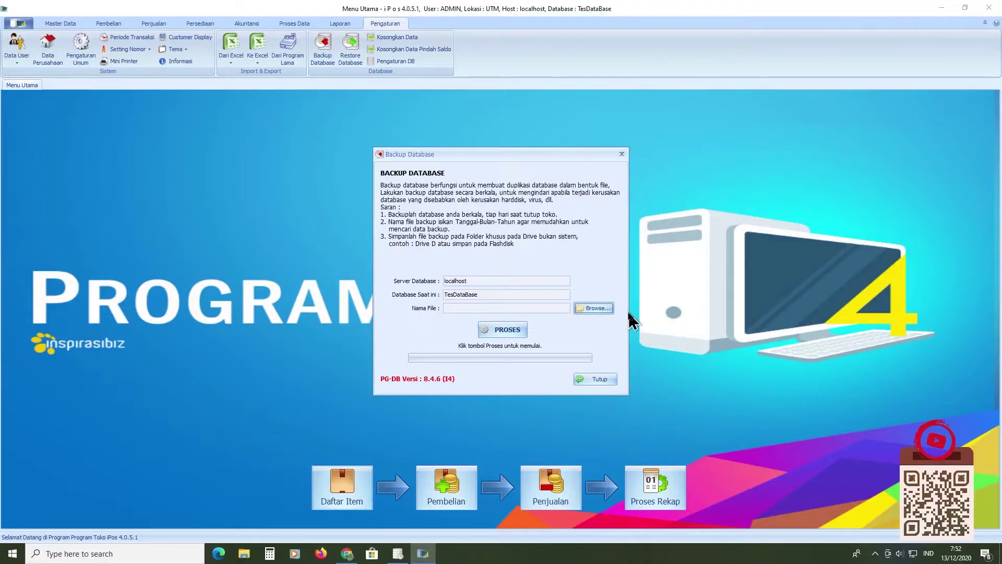
left_click(598, 309)
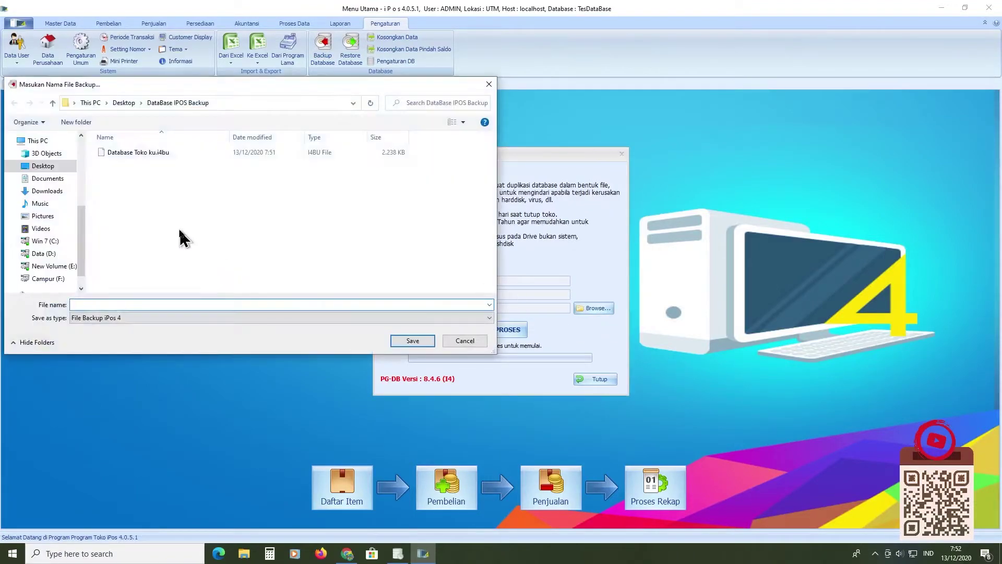
left_click(146, 302)
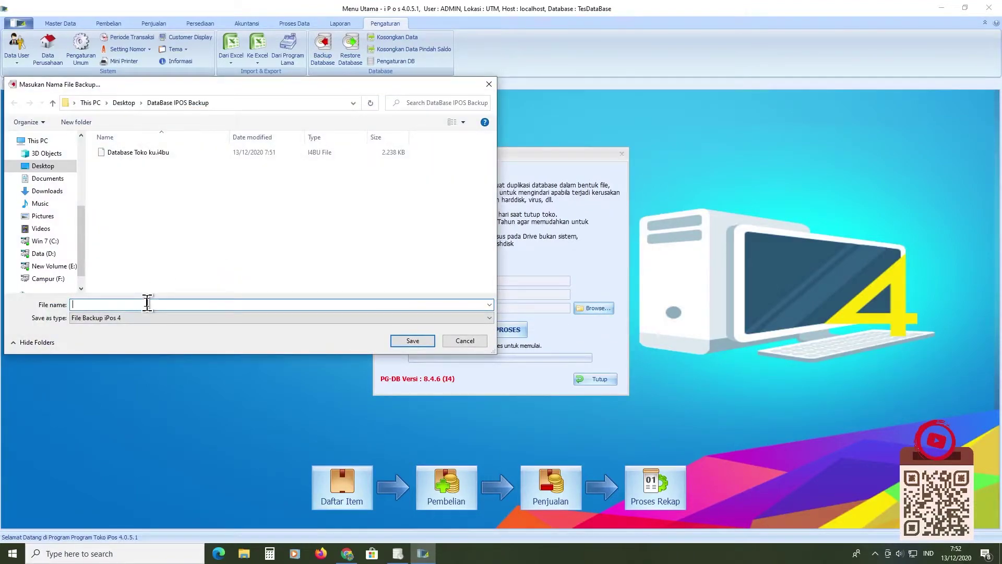
type("Da")
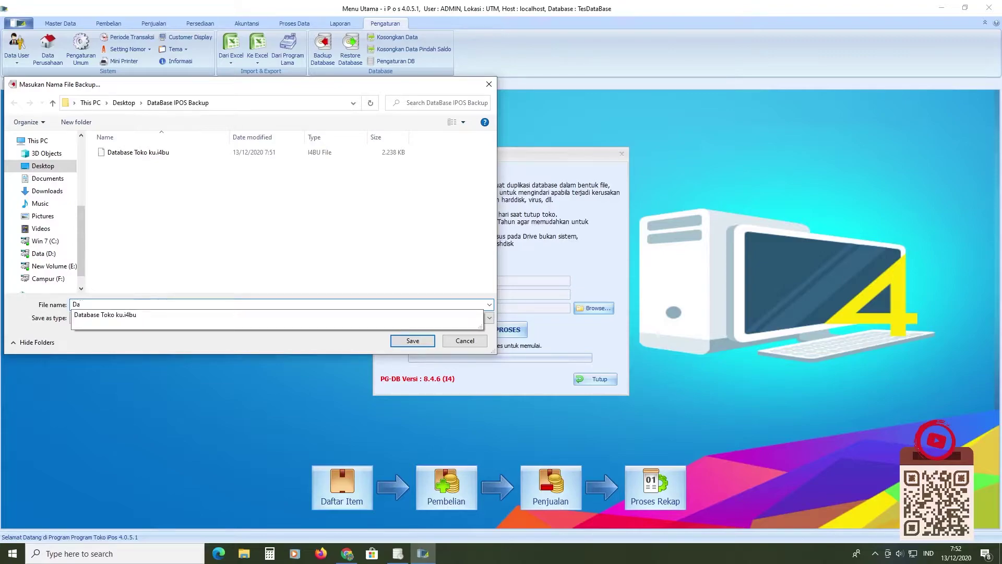
type("tabse")
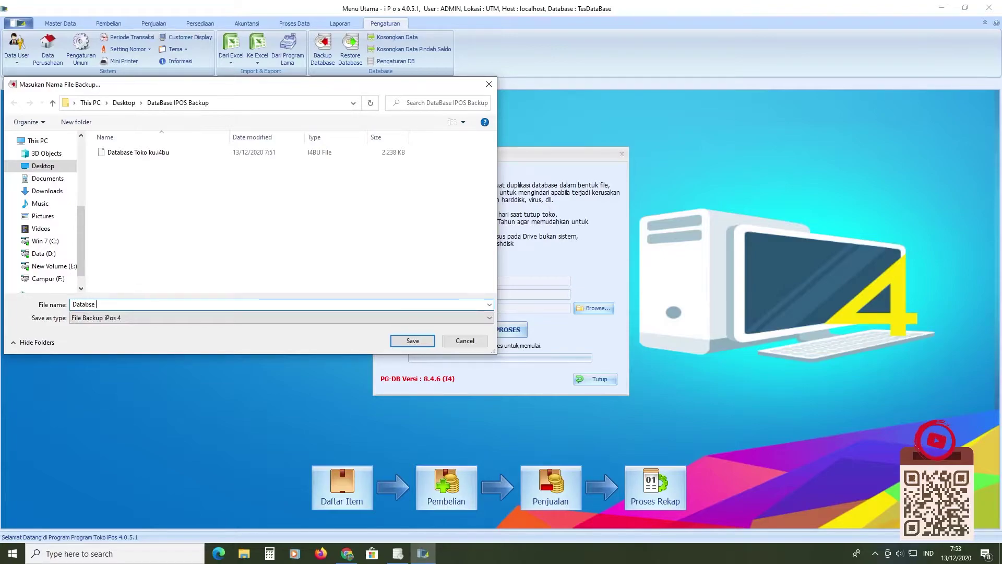
type(" Tes")
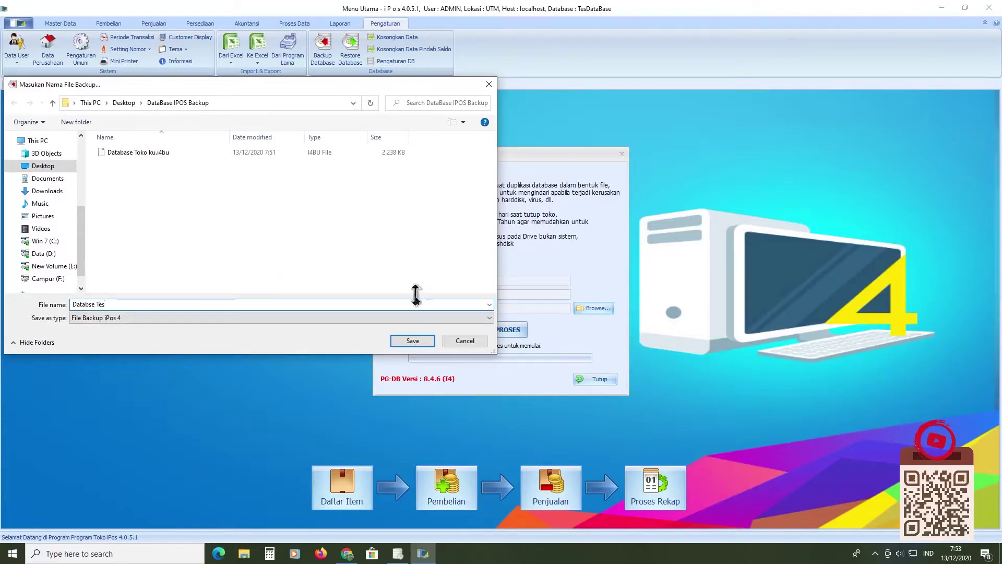
left_click(412, 340)
left_click(412, 340)
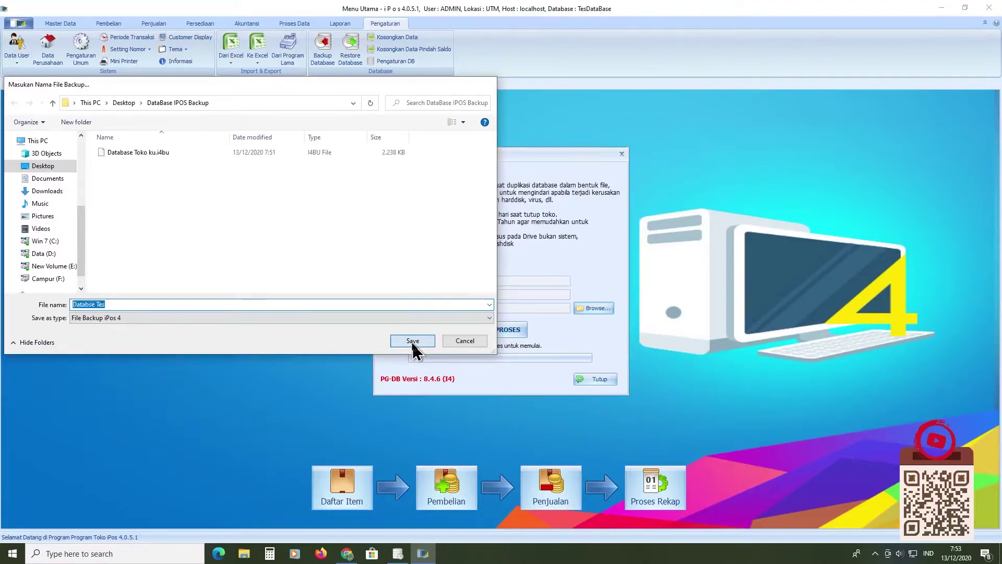
Step: Run the TesDataBase backup, view its process report, and exit the program
left_click(516, 332)
left_click(533, 318)
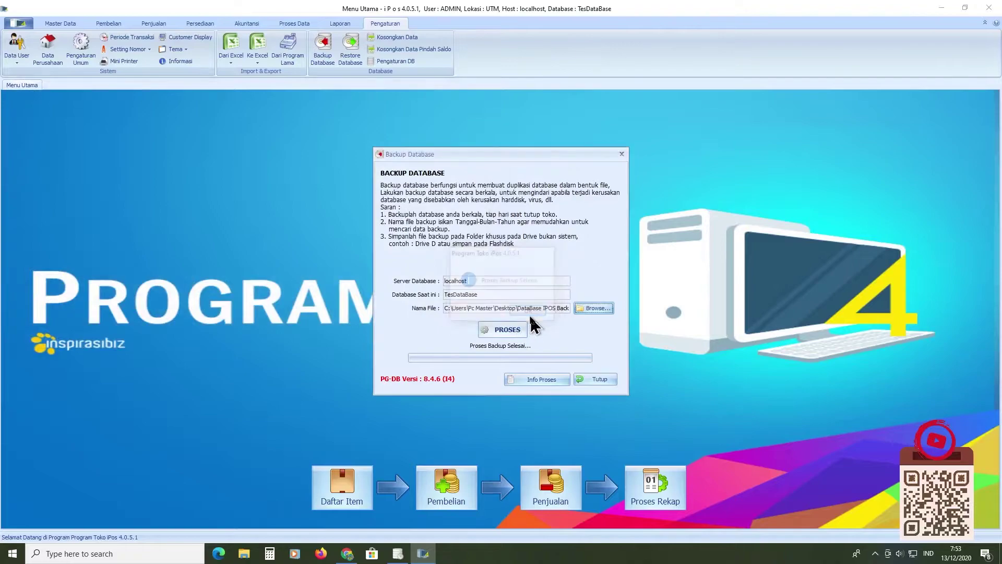
left_click(555, 381)
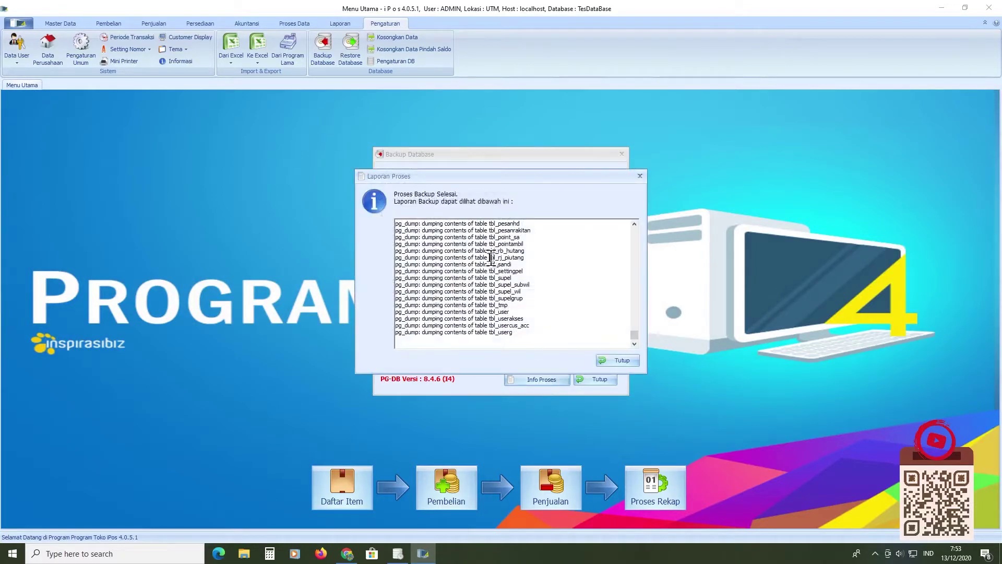
left_click(618, 360)
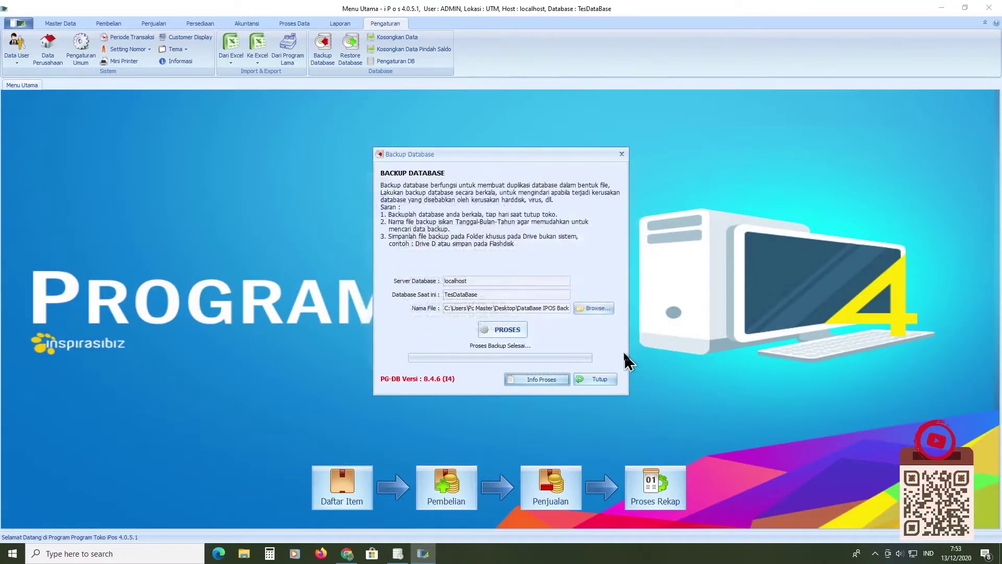
left_click(596, 381)
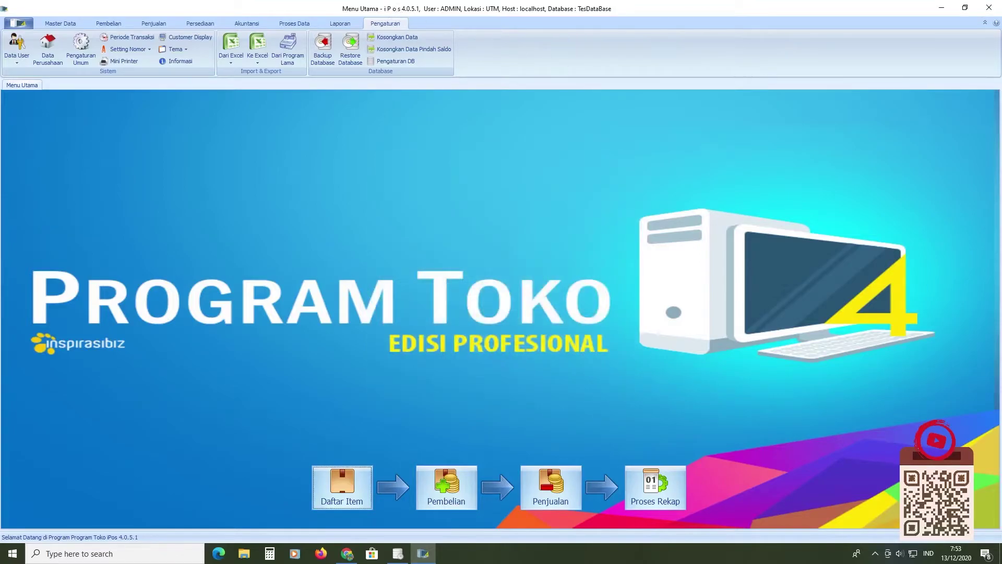
left_click(989, 8)
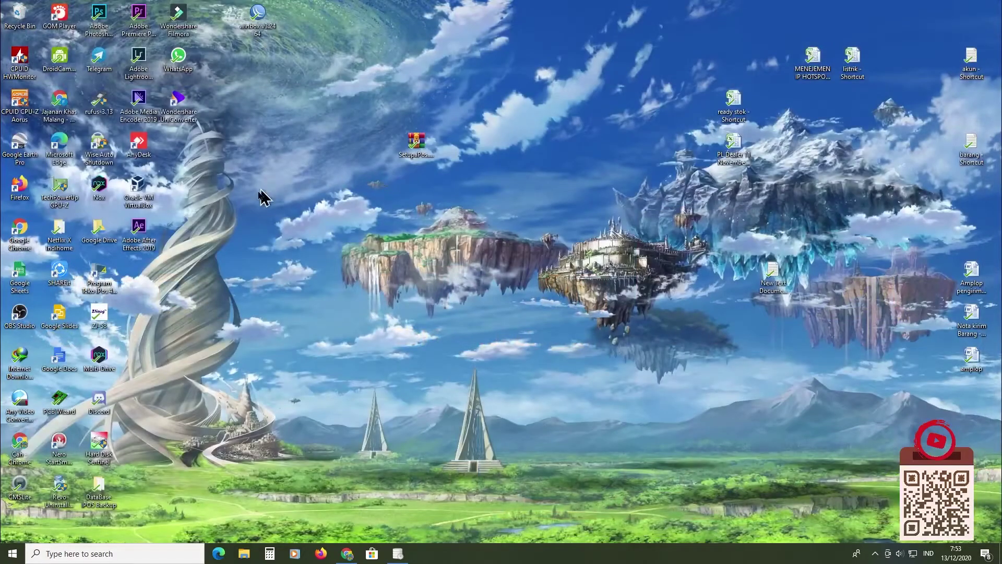
Step: Restart Program Toko iPos 4, search for databases on localhost, and connect to databaseBaru11
double_click(97, 279)
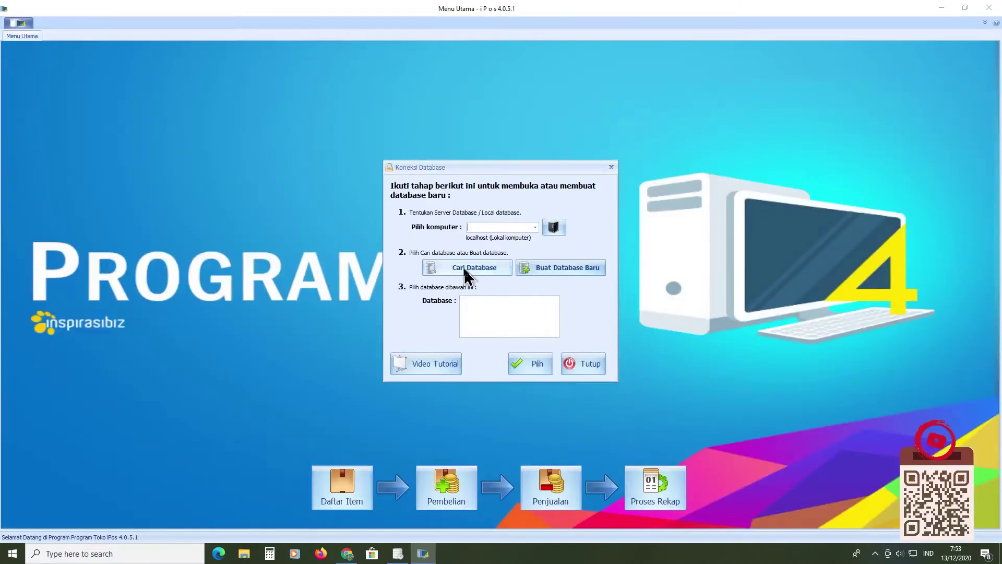
left_click(465, 268)
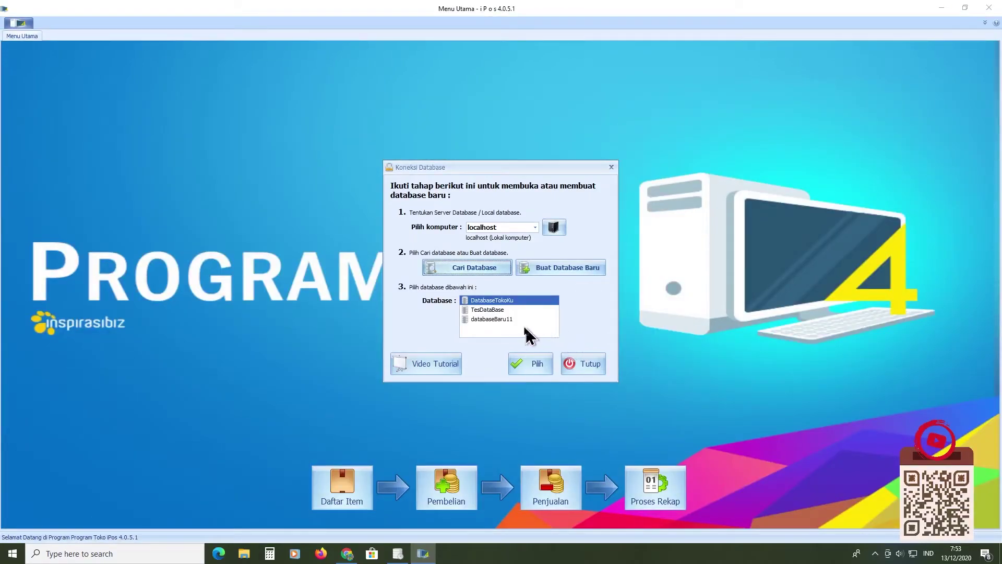
left_click(513, 320)
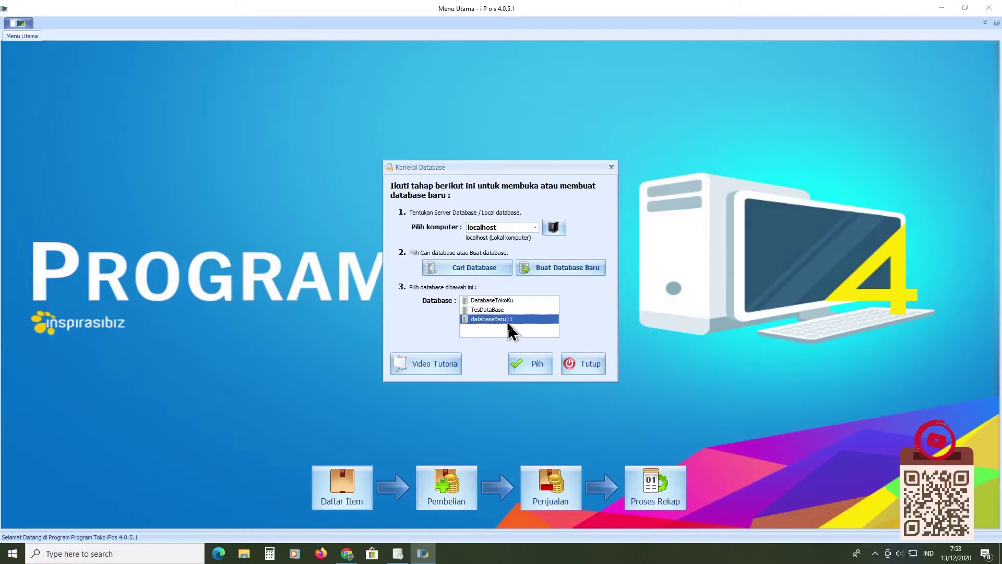
left_click(537, 364)
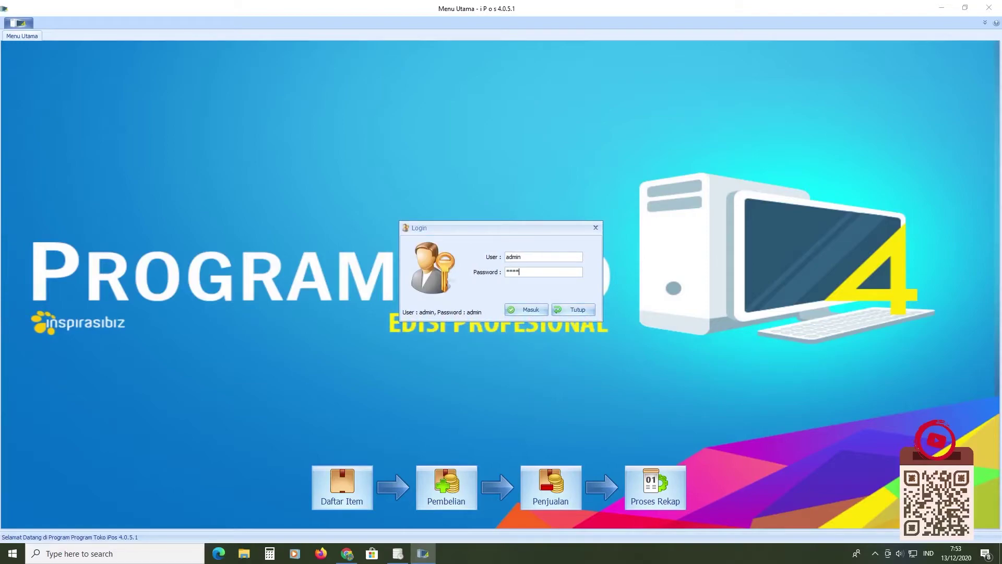
Step: Log in to databaseBaru11 as admin with the account password and dismiss the debt reminder without repeating it in 15 minutes
key("Return")
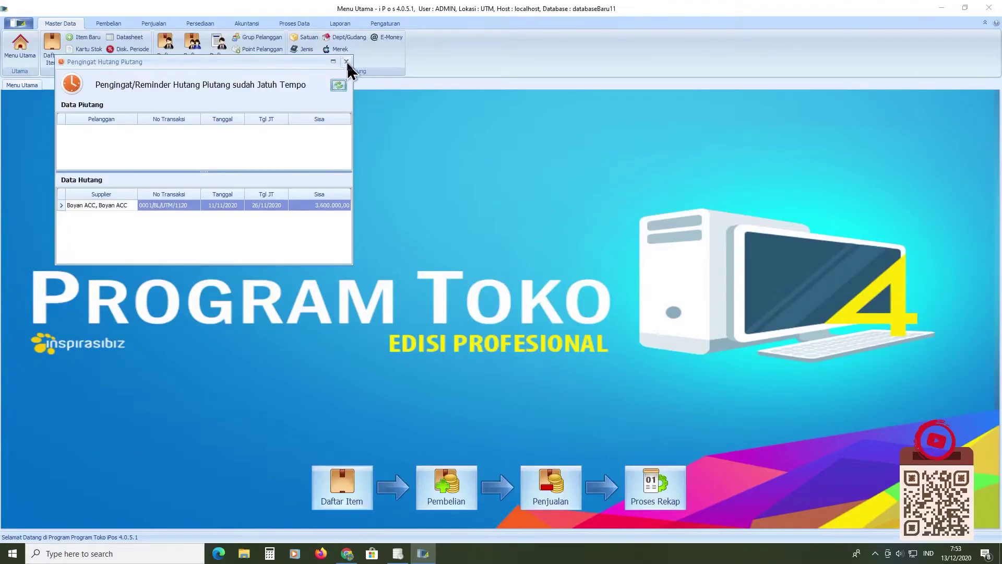
left_click(345, 62)
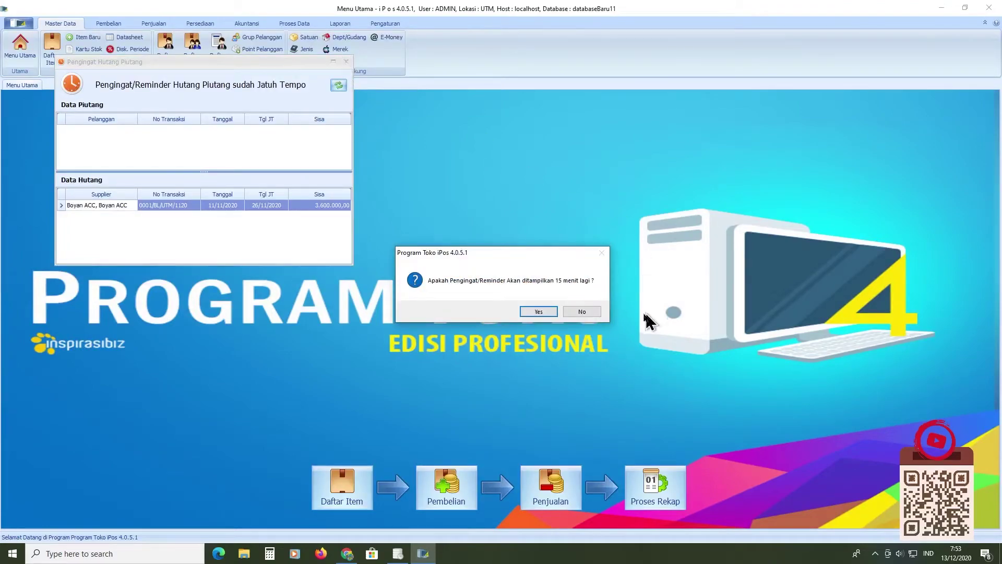
left_click(579, 314)
Step: Set up a backup of databaseBaru11 to a file named Database 11 in the DataBase IPOS Backup folder
left_click(386, 25)
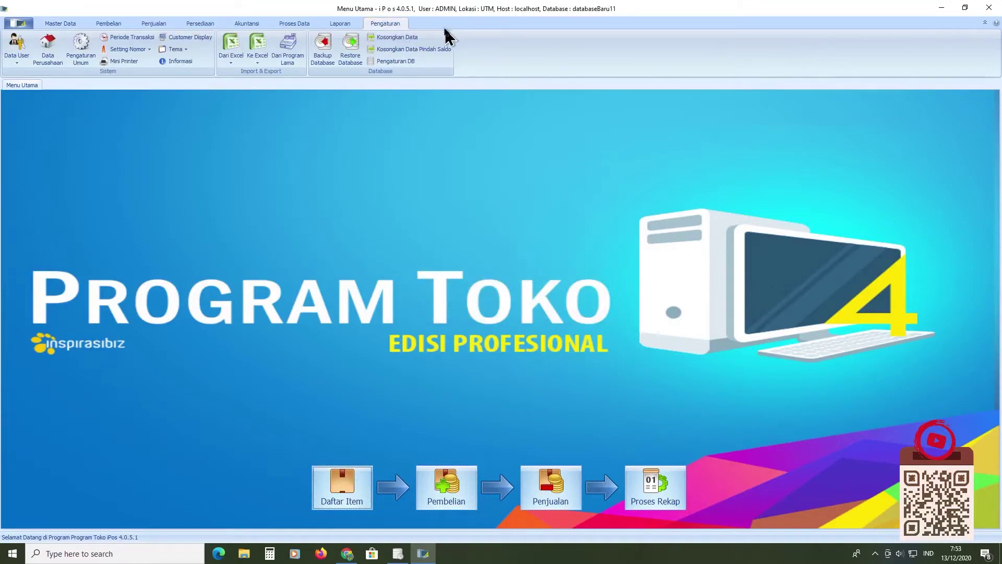
left_click(330, 63)
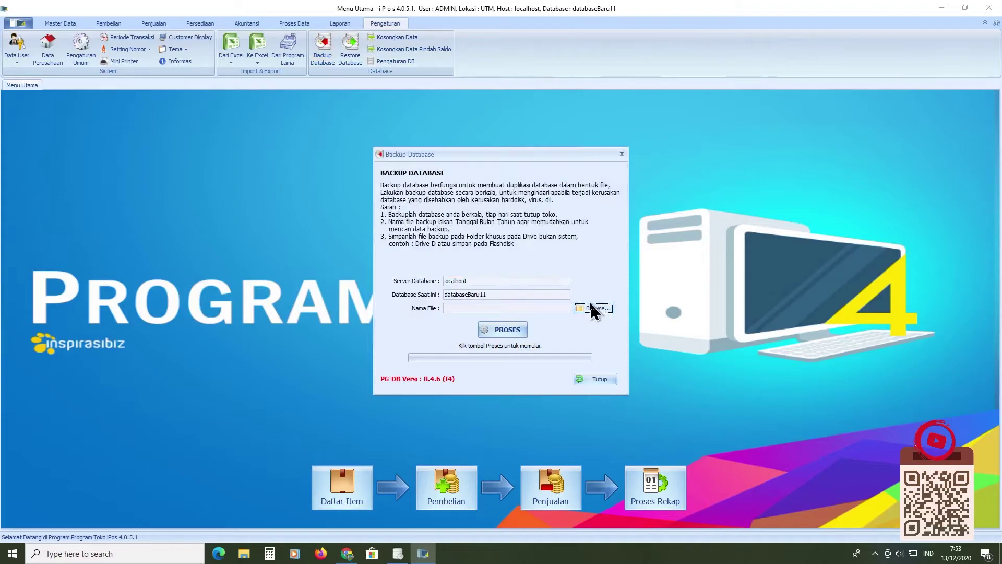
left_click(590, 304)
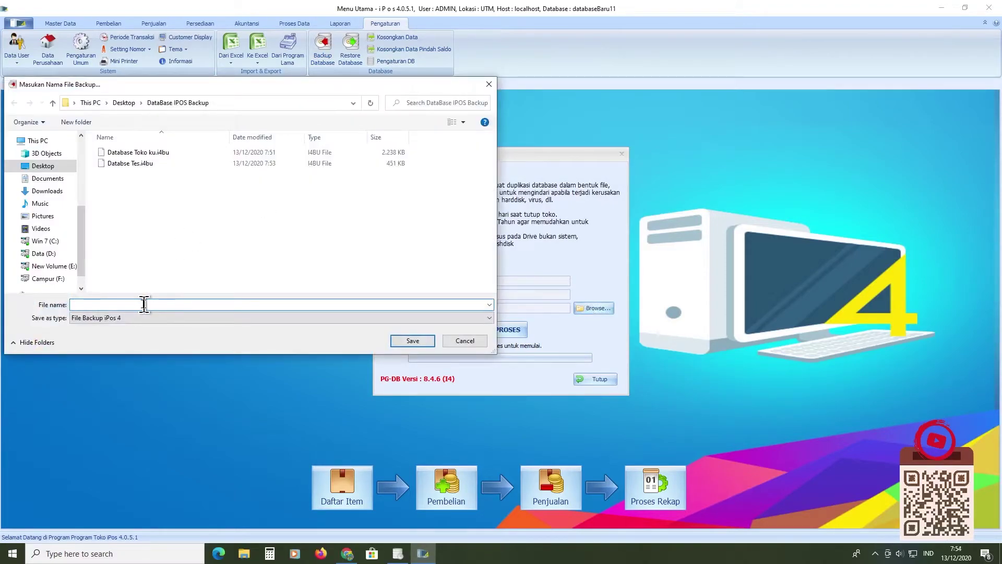
type("D")
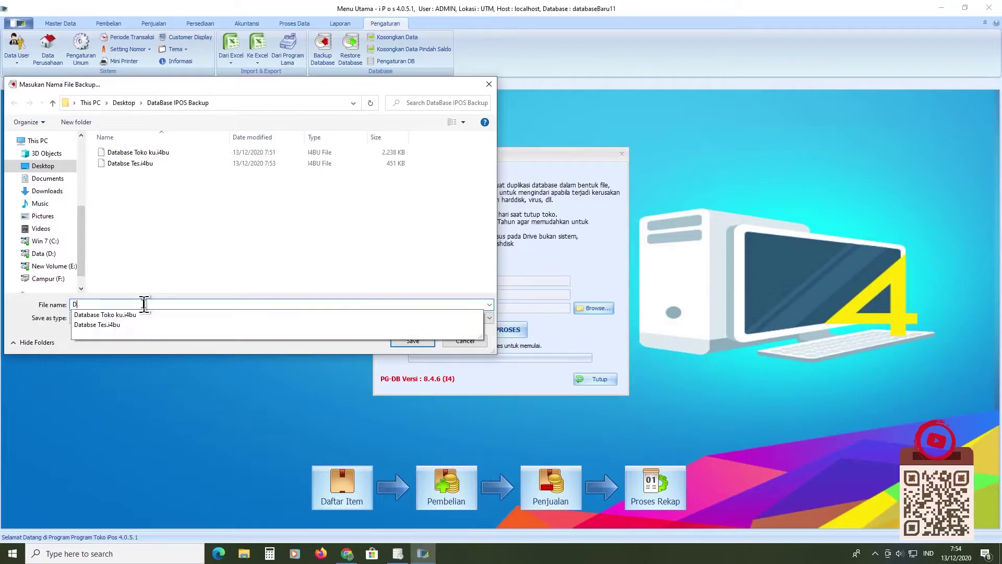
type("atabas")
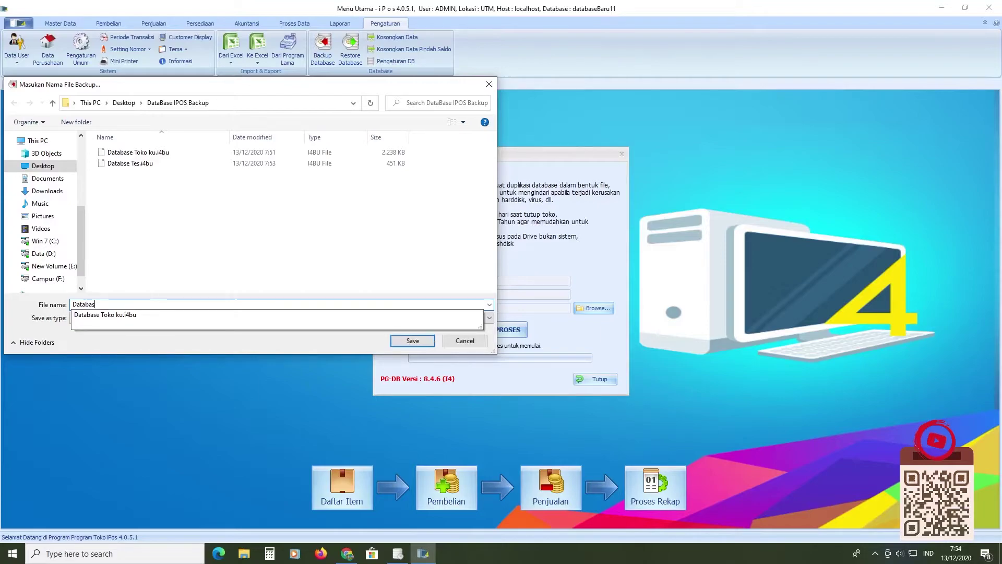
type("e 11")
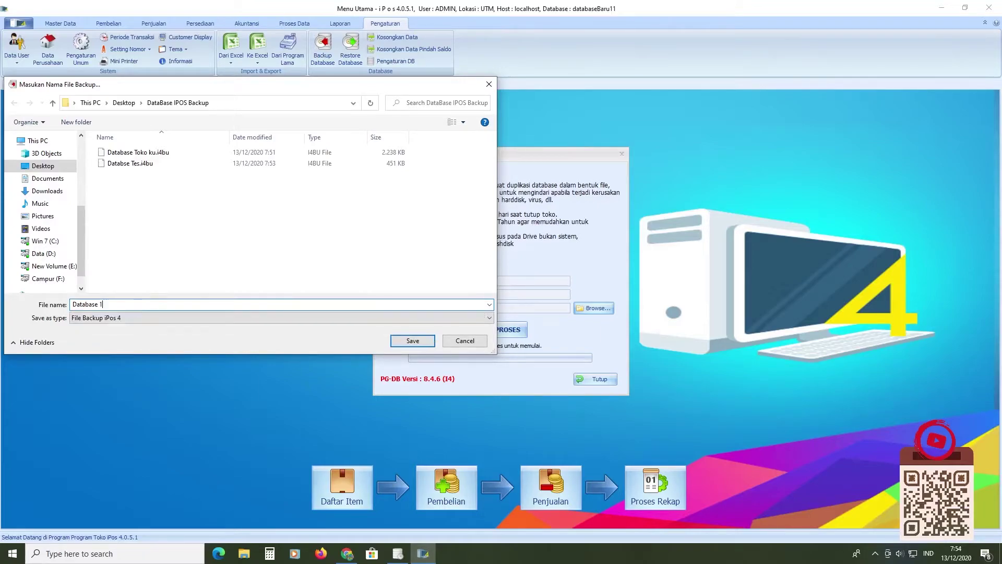
left_click(413, 342)
Step: Run the databaseBaru11 backup, view its process report, and exit the program
left_click(503, 330)
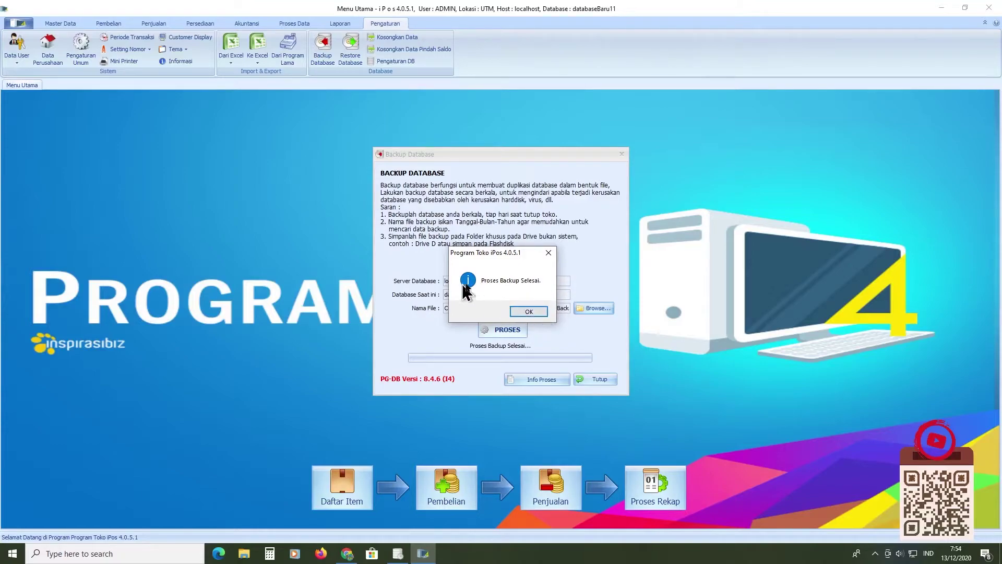
left_click(543, 312)
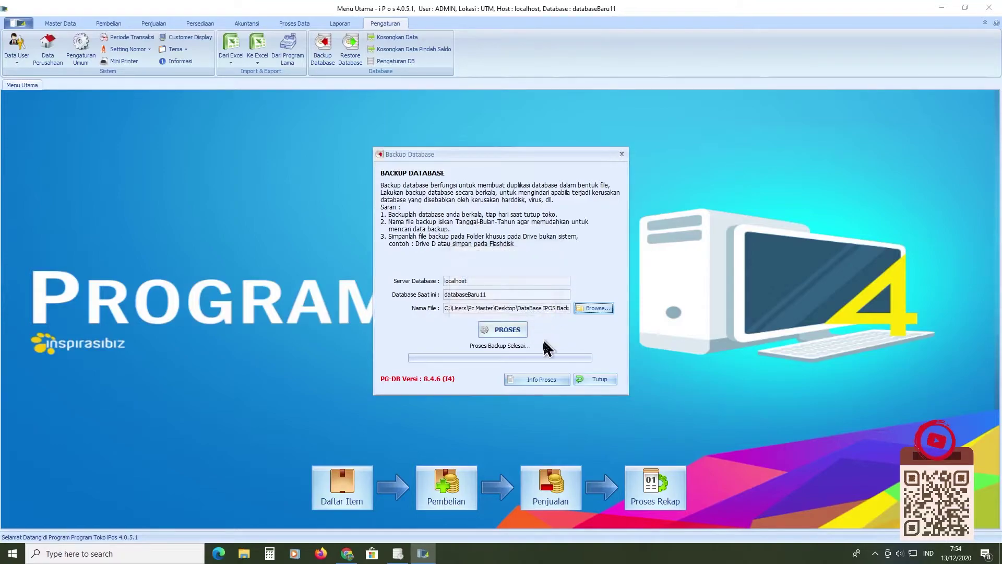
left_click(542, 379)
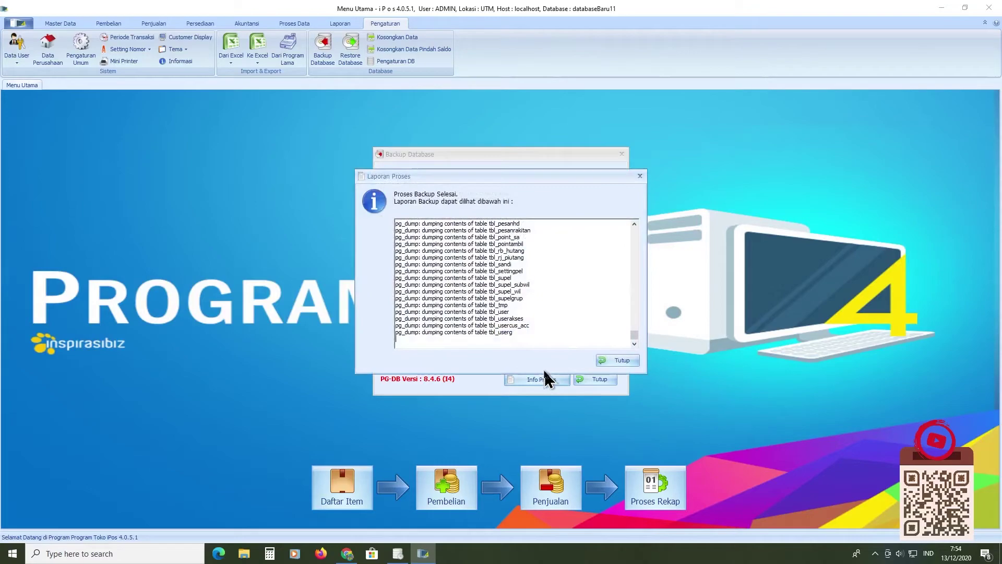
left_click(622, 360)
left_click(605, 383)
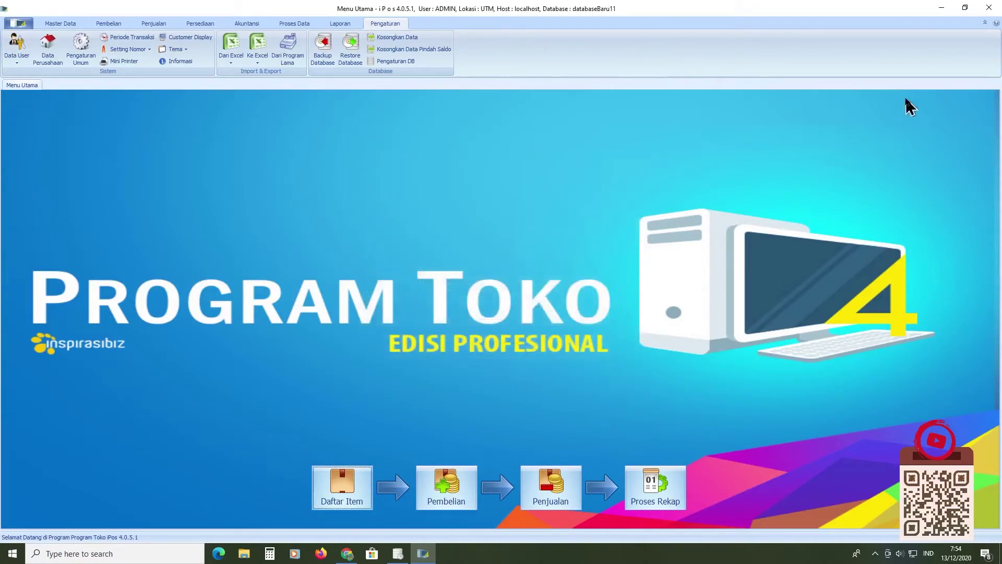
left_click(988, 8)
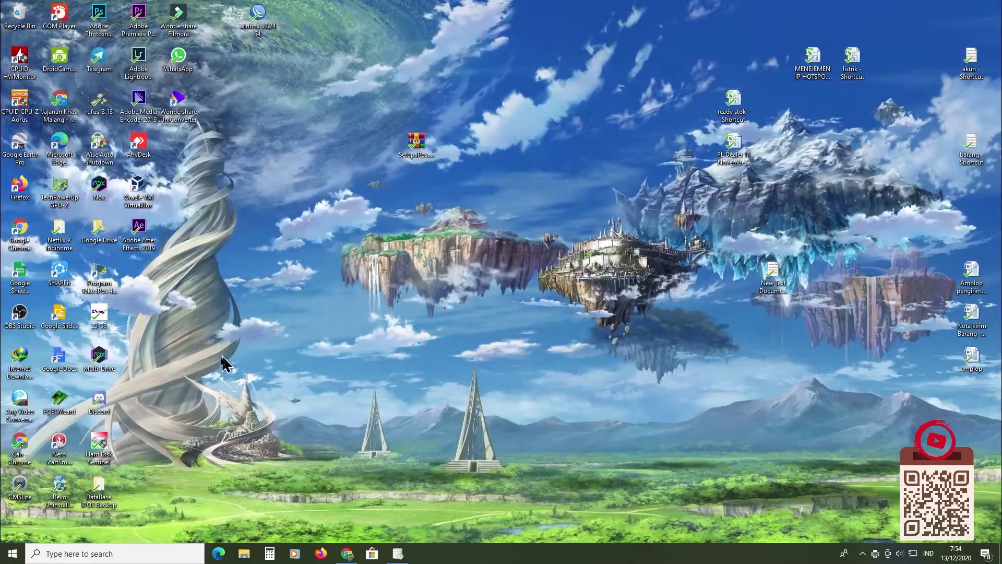
Step: Move the DataBase IPOS Backup folder beside the iPos setup archive on the desktop and check the backup files inside it
left_click_drag(99, 493, 339, 152)
double_click(346, 163)
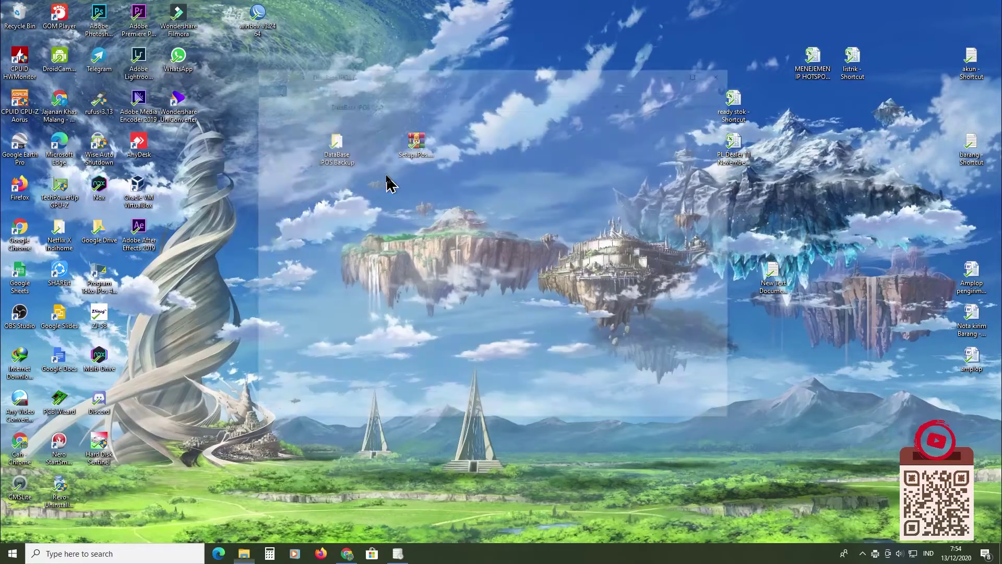
left_click_drag(402, 212, 389, 91)
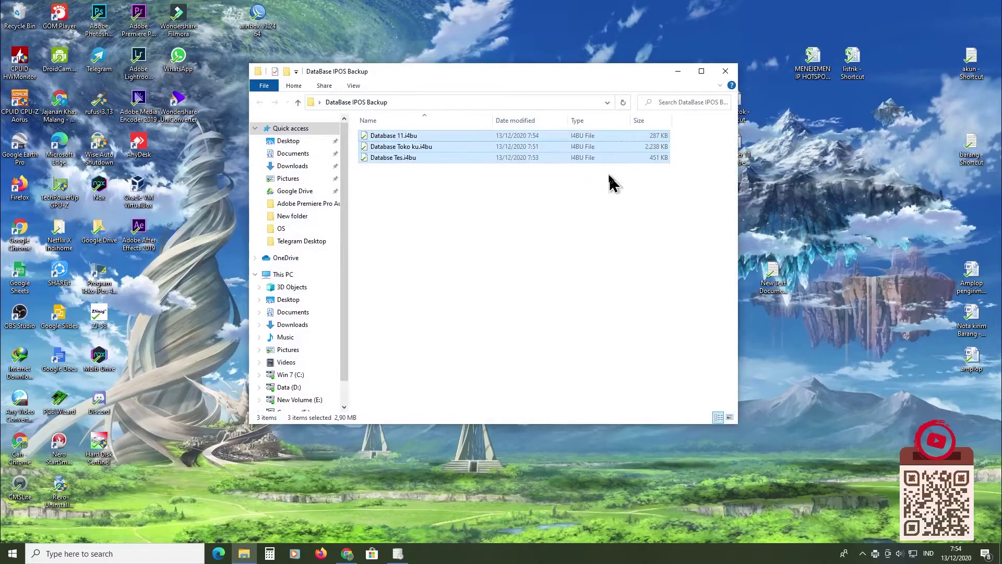
left_click(709, 198)
left_click_drag(707, 189, 684, 219)
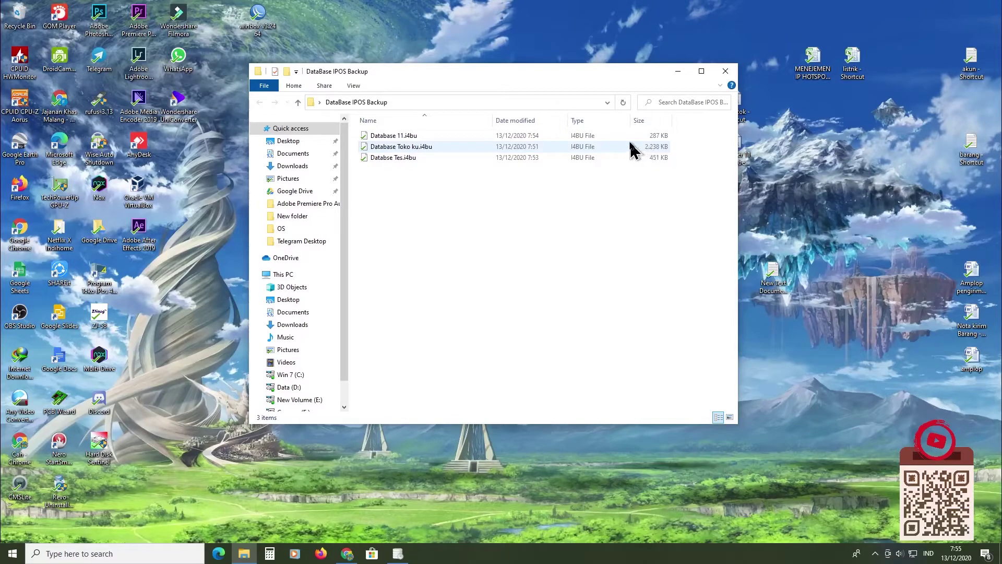
left_click(725, 71)
right_click(498, 239)
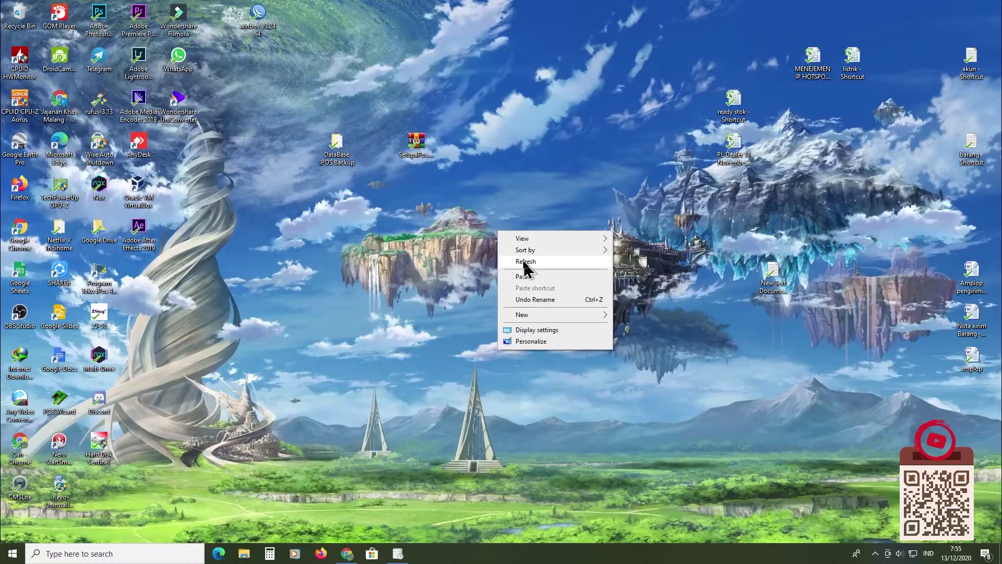
Step: Open Control Panel and bring up the list of installed programs for uninstalling
left_click(90, 555)
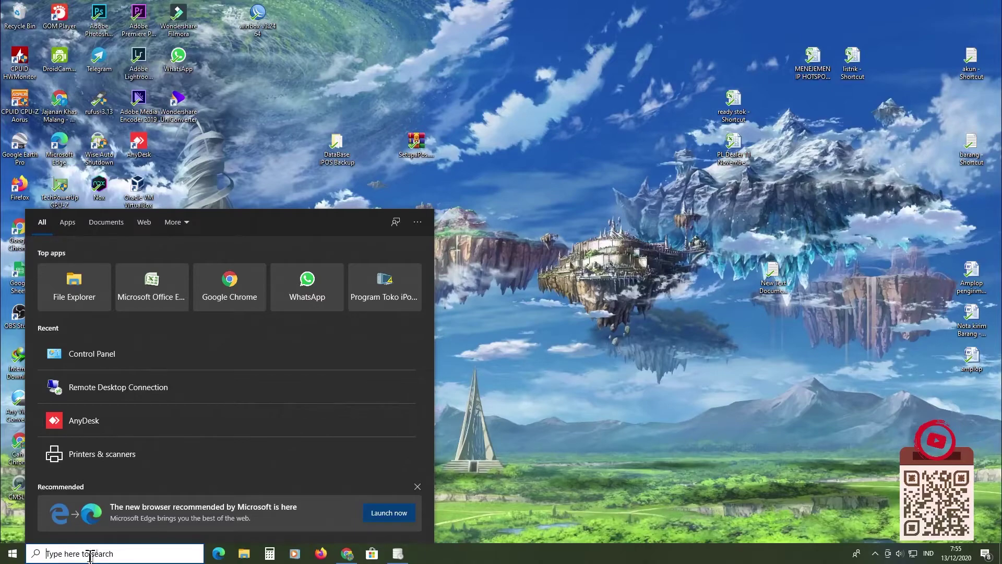
type("r")
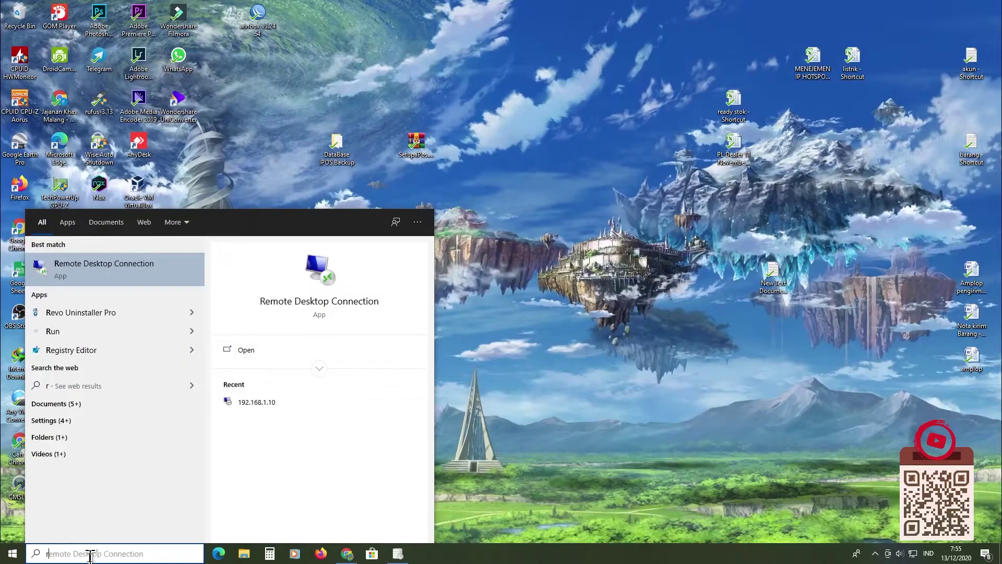
key("BackSpace")
type("c")
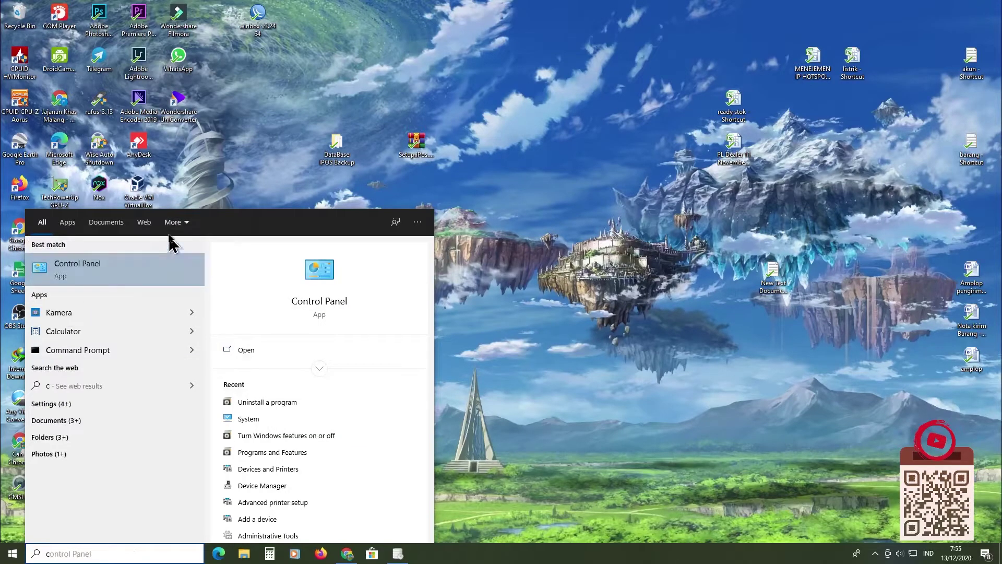
left_click(162, 272)
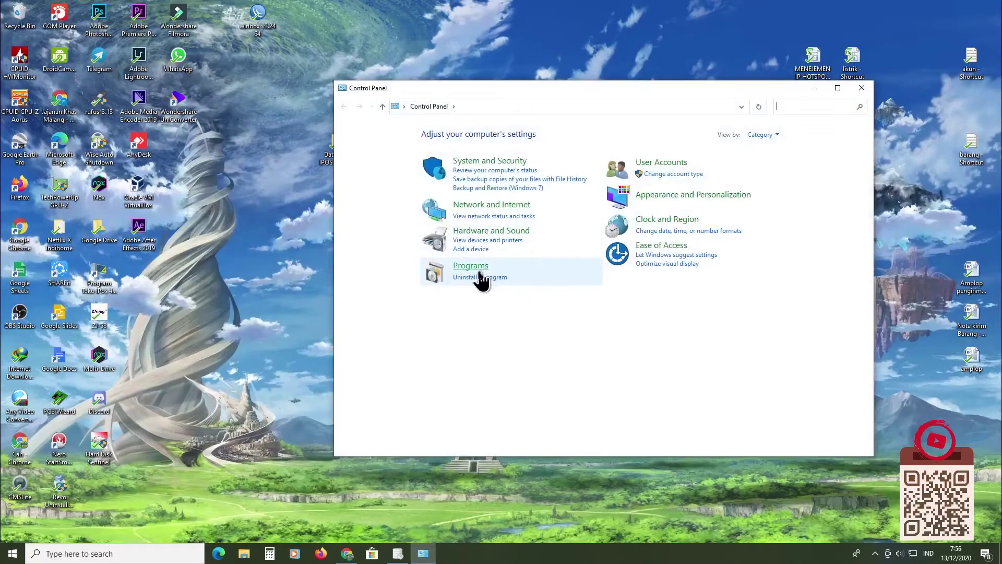
left_click(499, 277)
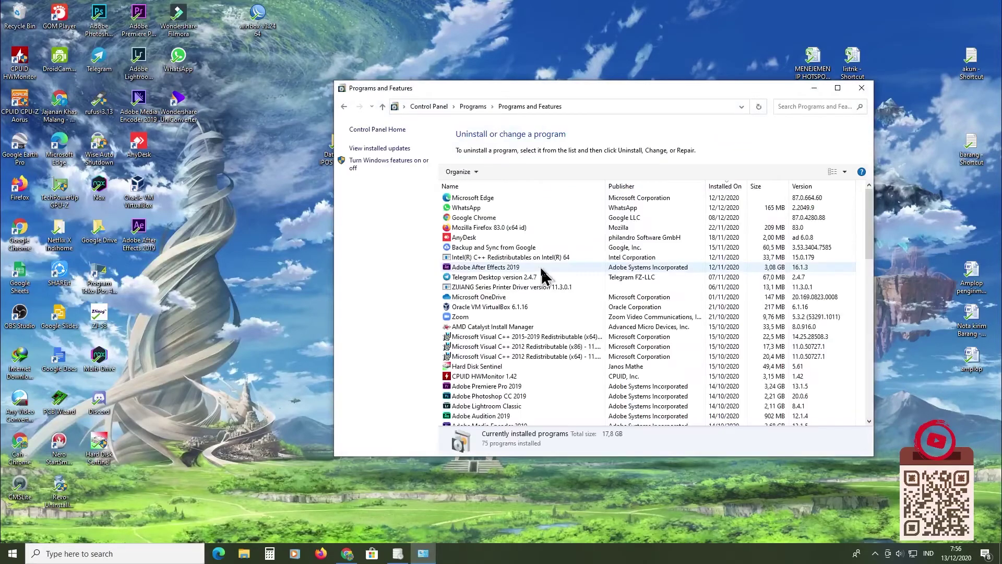
Step: Look through the installed programs for the Program Toko iPos 4.0 Pro FE and Program Kreatif PgSql Database entries
left_click(538, 257)
scroll(540, 263, "down", 8)
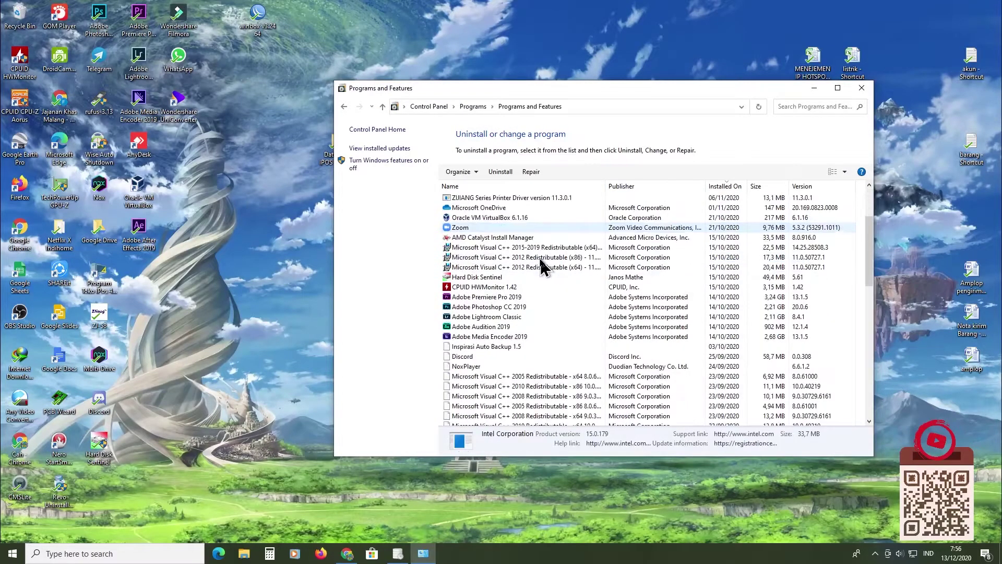
scroll(540, 263, "down", 5)
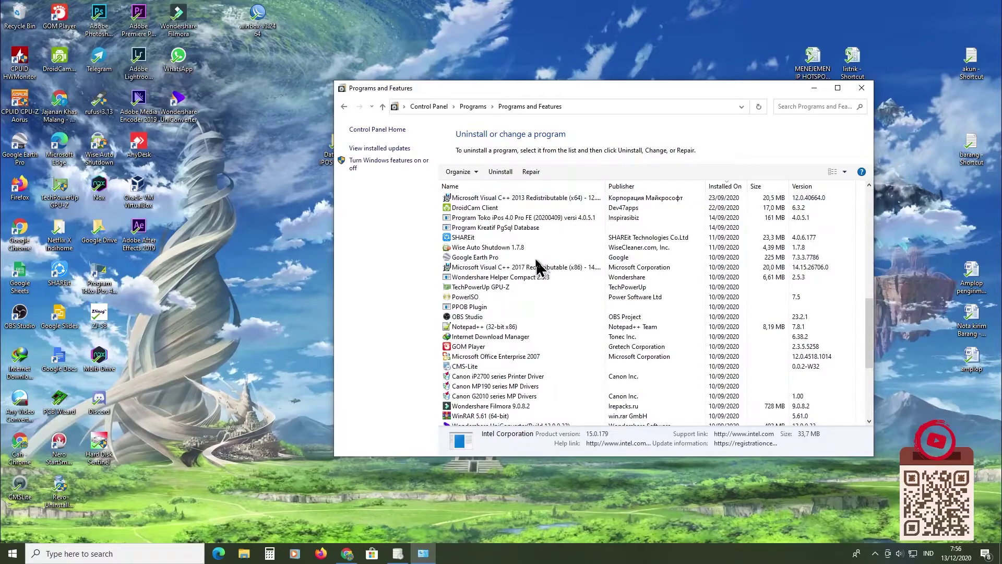
scroll(540, 268, "down", 4)
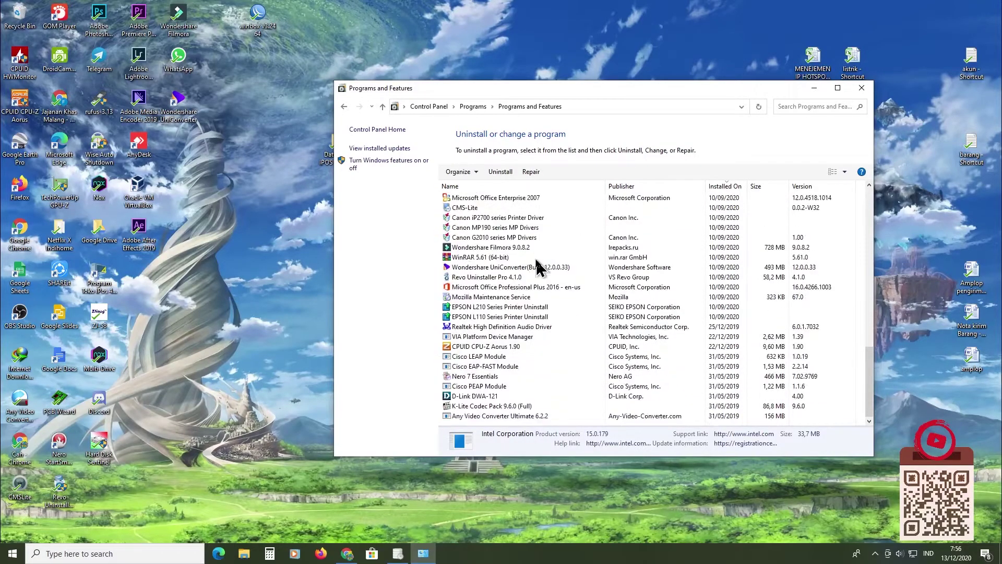
scroll(495, 374, "up", 3)
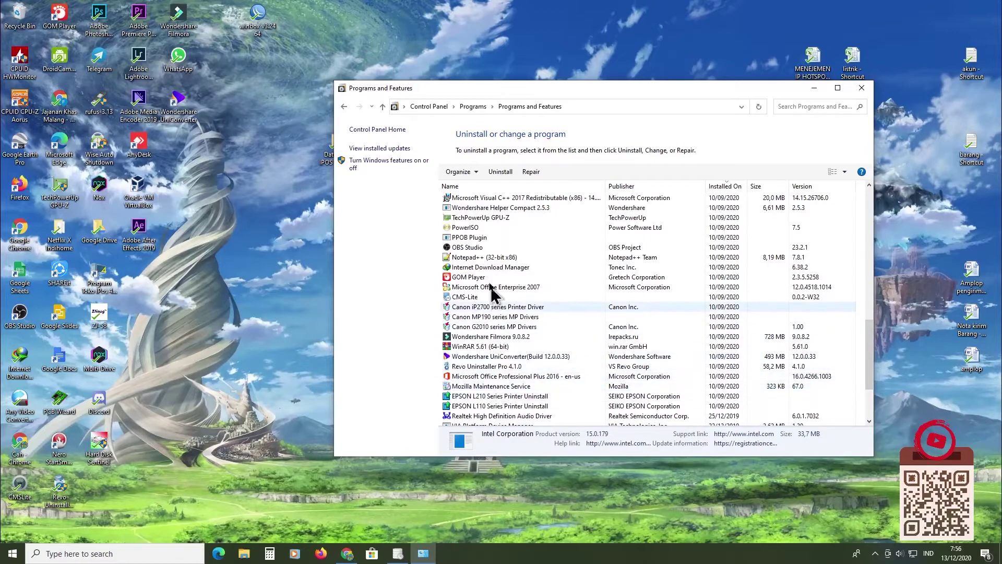
scroll(489, 281, "up", 3)
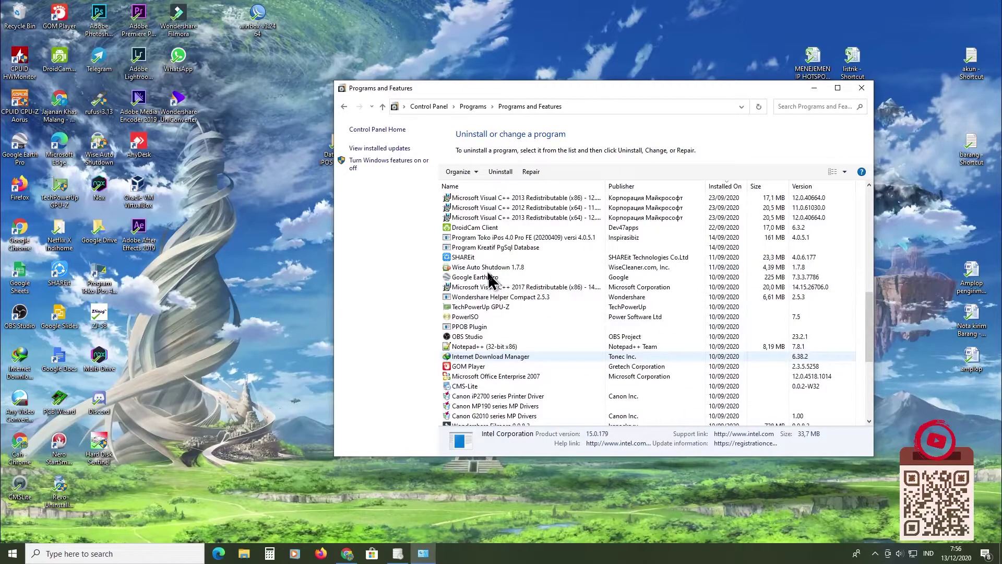
left_click(562, 237)
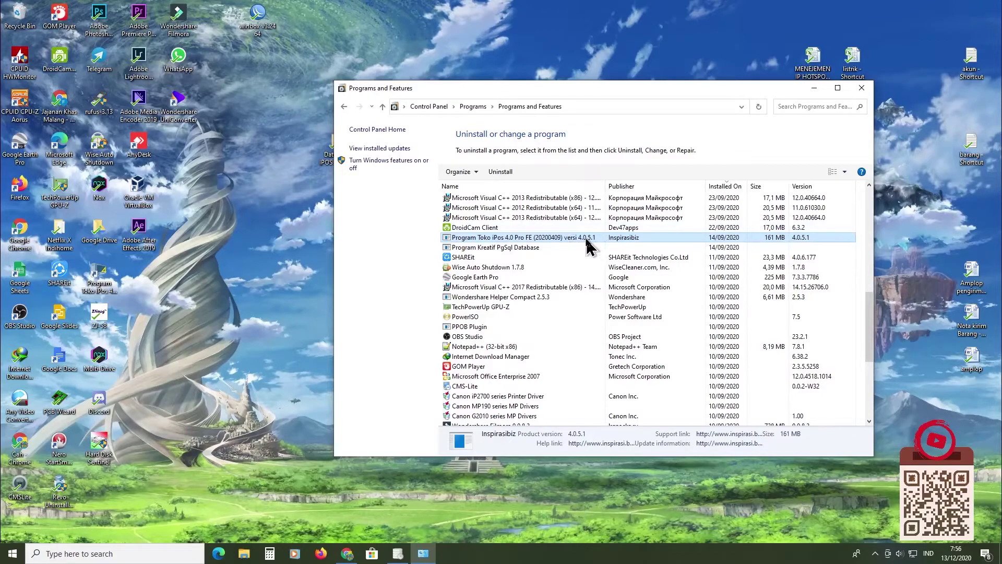
left_click(539, 250)
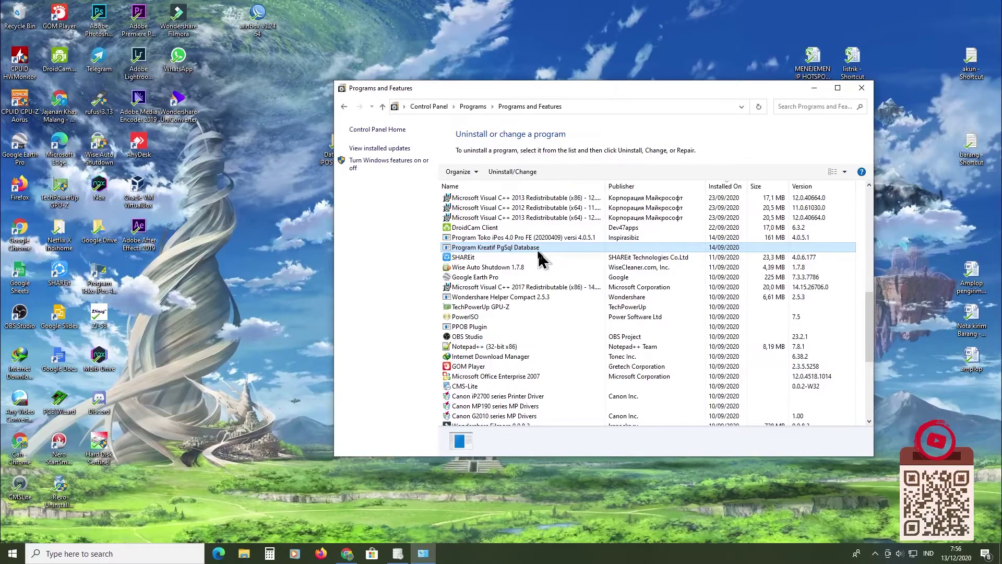
Step: Uninstall Program Toko iPos 4.0 Pro FE (20200409) versi 4.0.5.1 and close the installed programs window
left_click(545, 238)
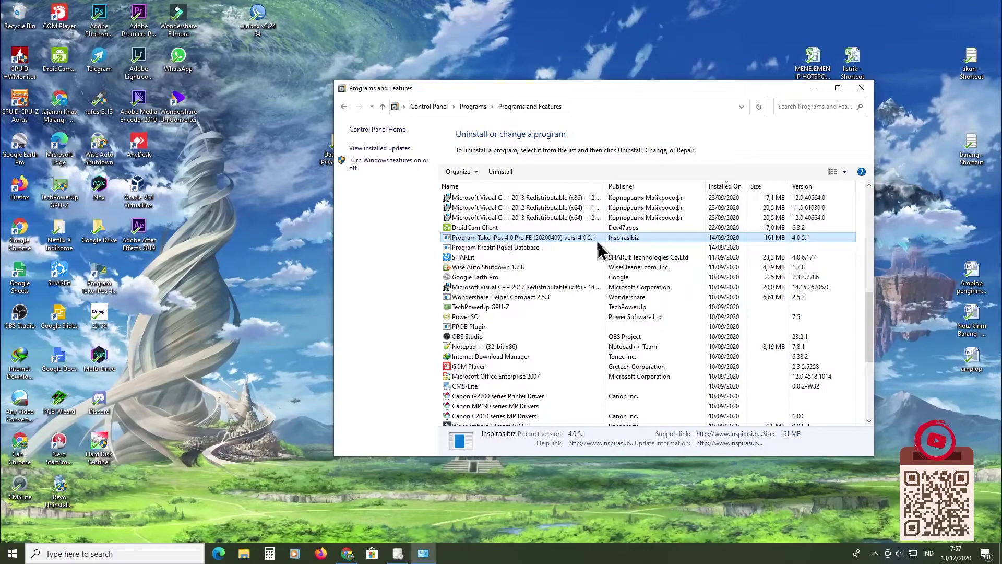
right_click(564, 236)
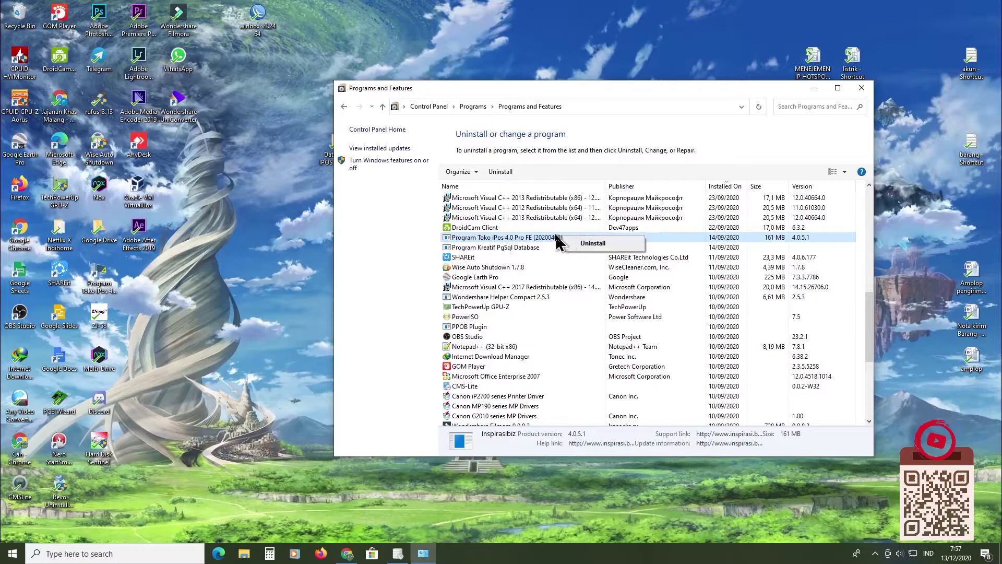
left_click(540, 239)
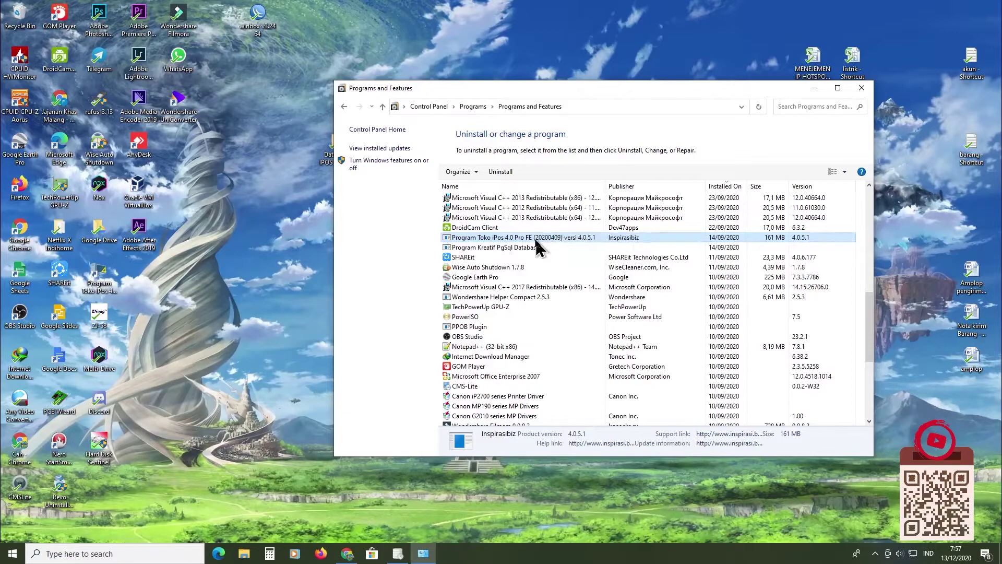
left_click(501, 171)
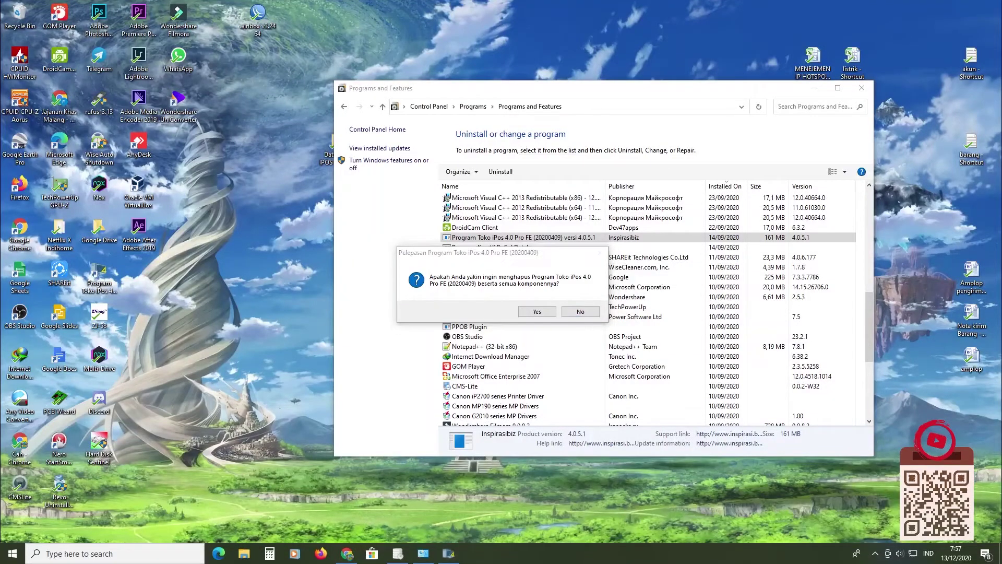
left_click(537, 312)
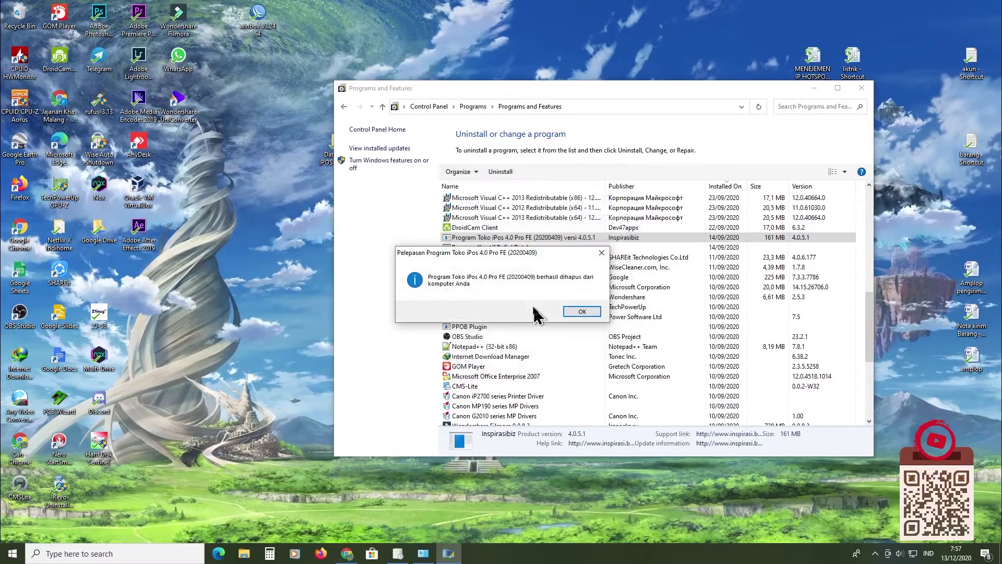
left_click(584, 315)
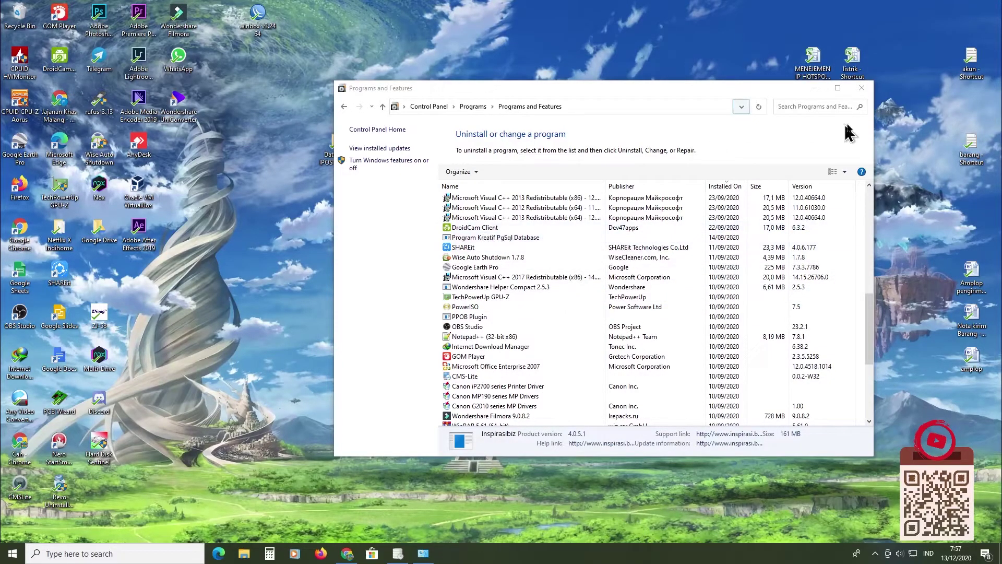
left_click(862, 89)
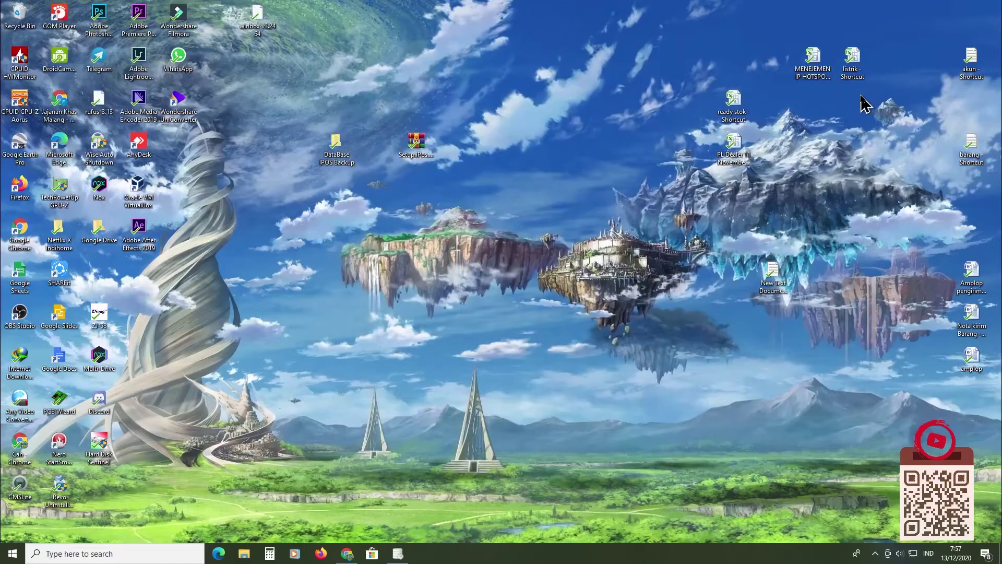
Step: Refresh the desktop and extract the Setup.iPos.4.0.5.3.20201023.Pro archive into a folder of the same name
right_click(539, 166)
left_click(572, 195)
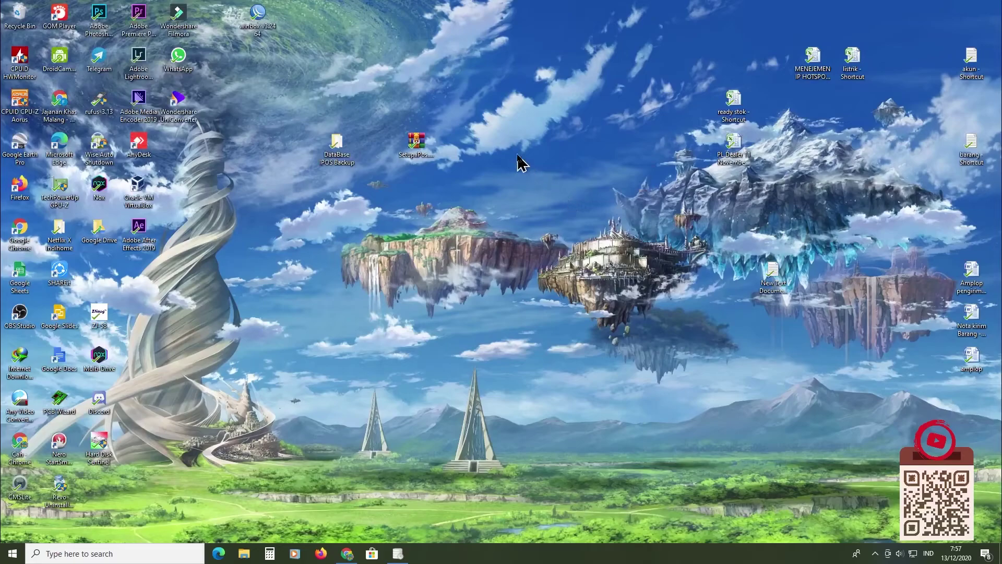
left_click(424, 153)
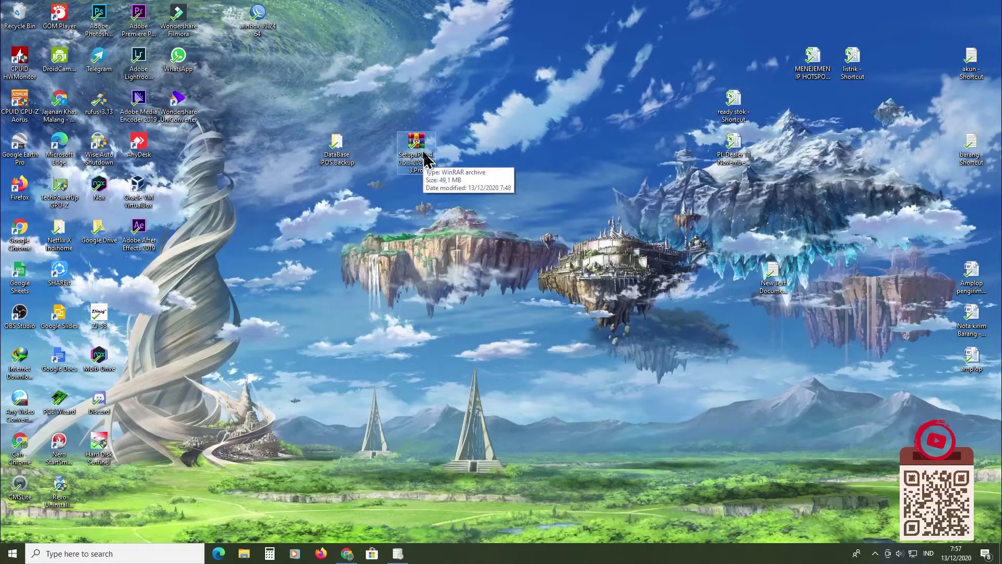
left_click(452, 146)
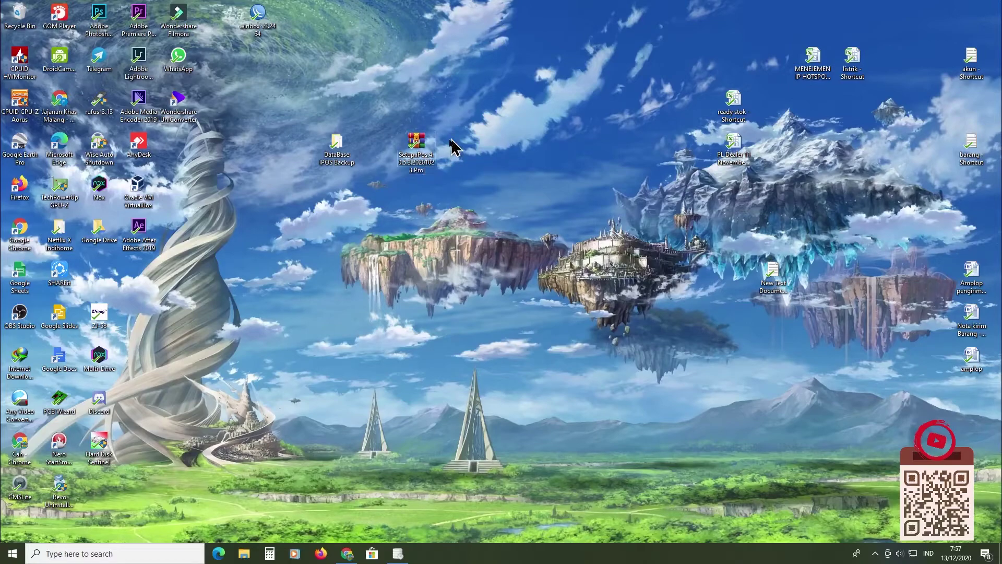
double_click(425, 155)
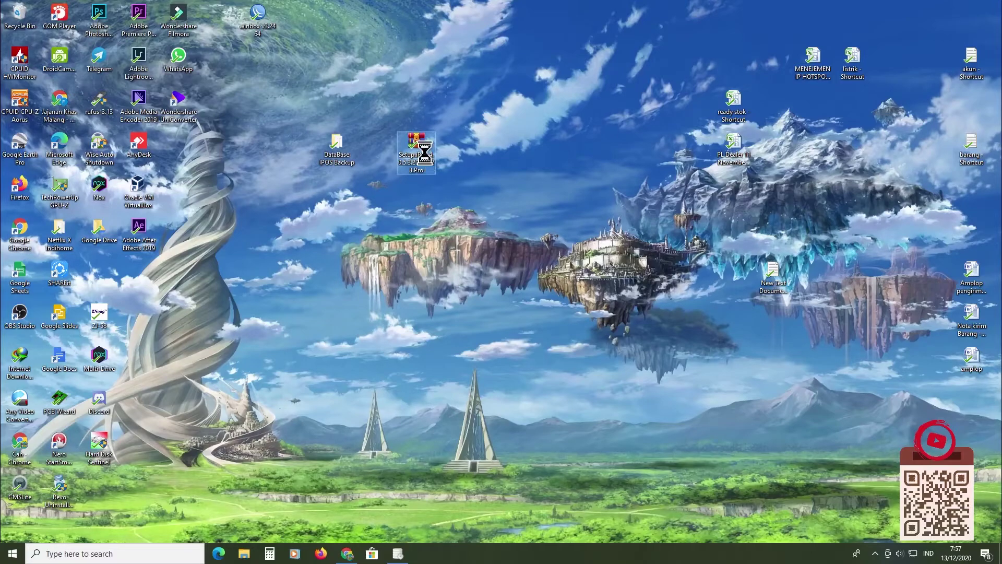
right_click(425, 154)
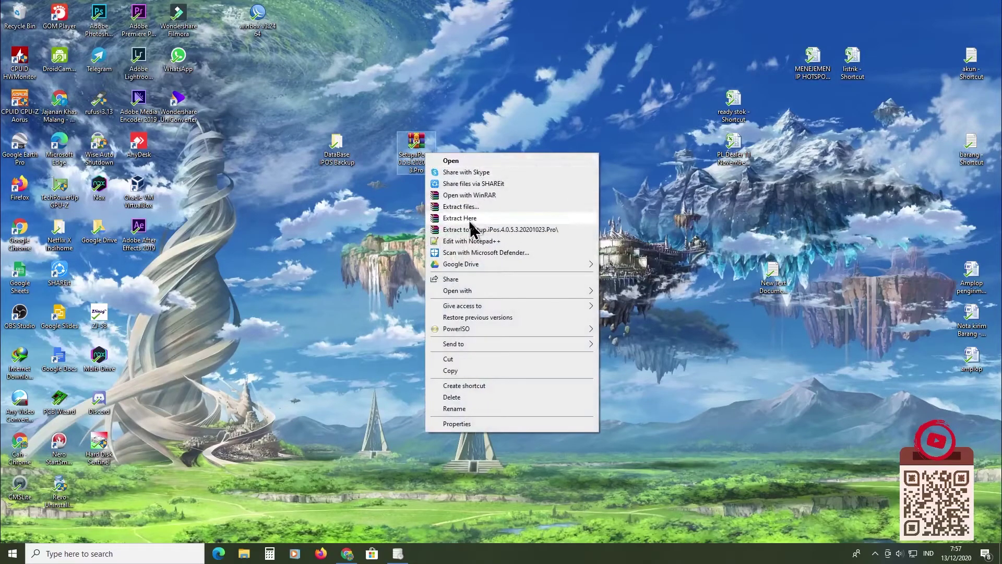
left_click(490, 230)
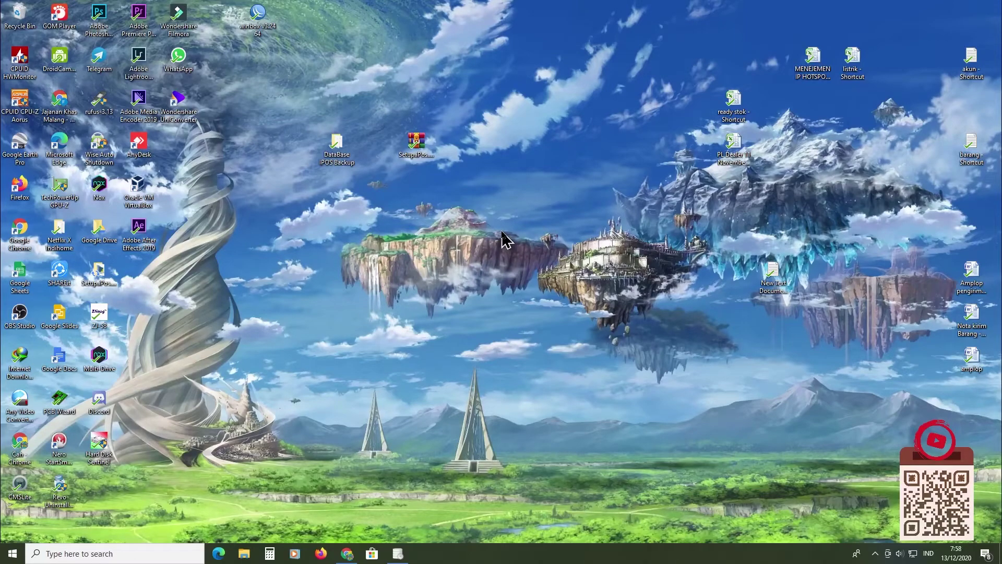
Step: Extract the iPos setup archive into its Setup.iPos.4.0.5.3.20201023.Pro folder again, replacing all existing files
right_click(435, 189)
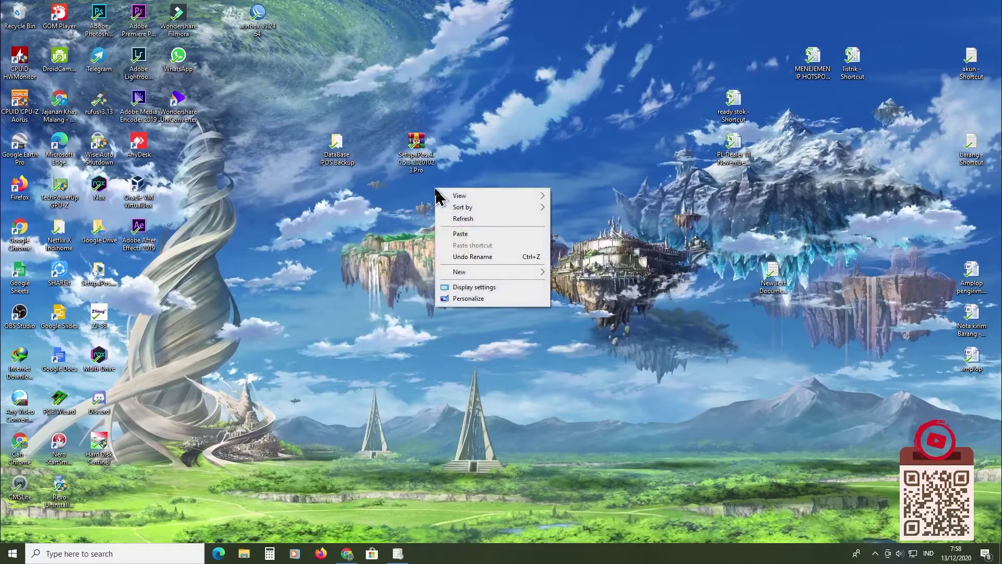
double_click(413, 141)
right_click(413, 141)
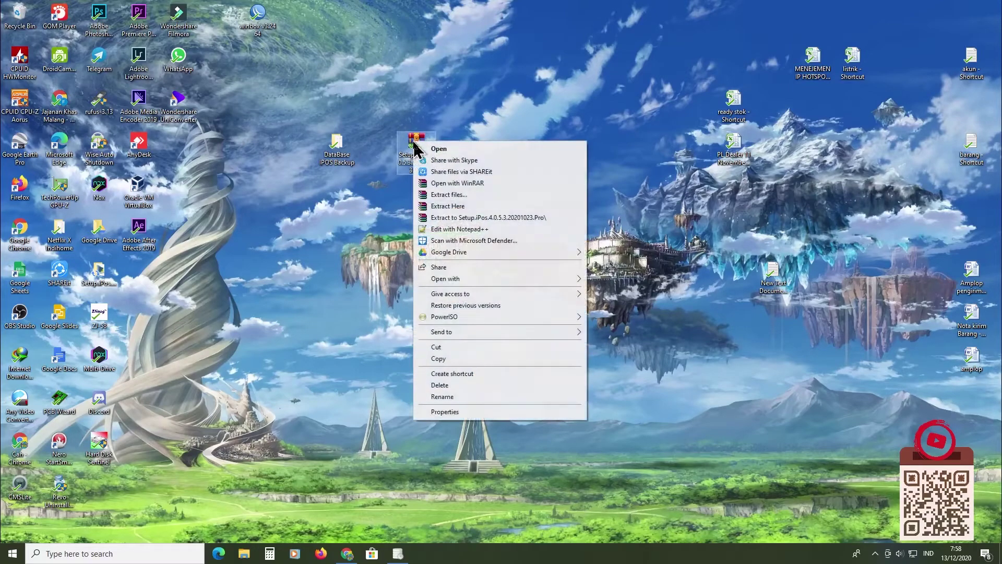
left_click(500, 218)
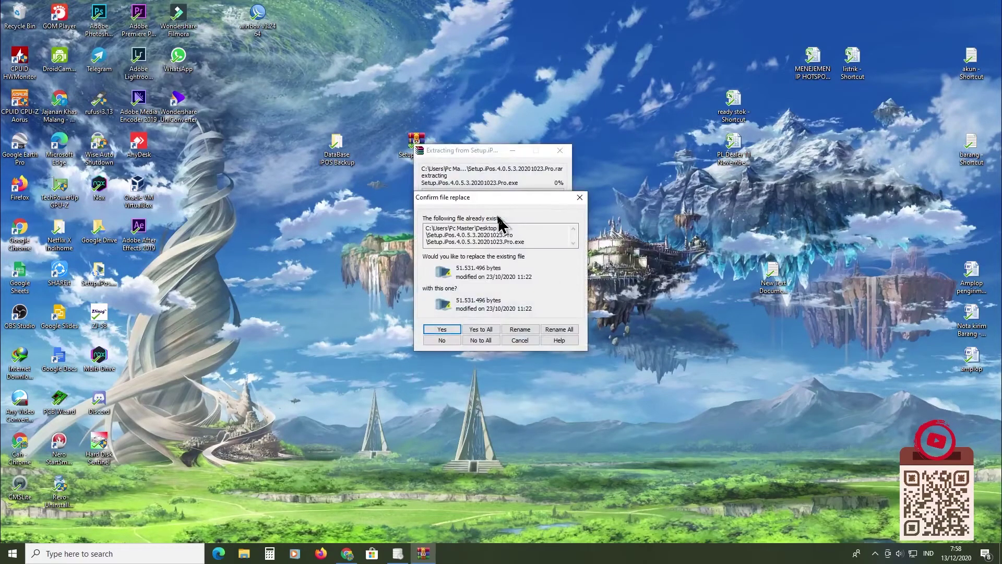
left_click(490, 331)
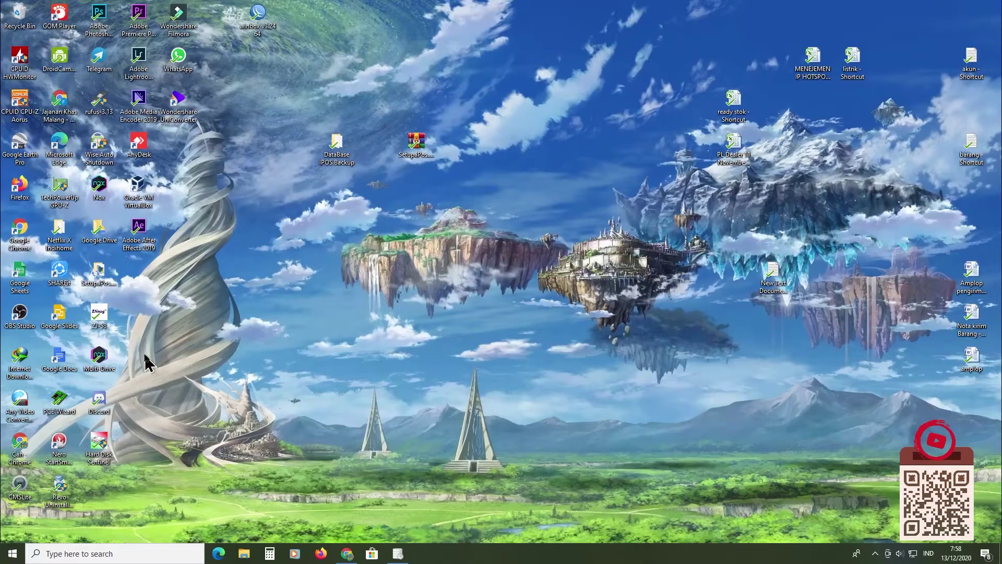
Step: Move the extracted Setup.iPos.4.0.5.3.20201023.Pro folder beside its archive on the desktop and open it
left_click_drag(99, 272, 470, 147)
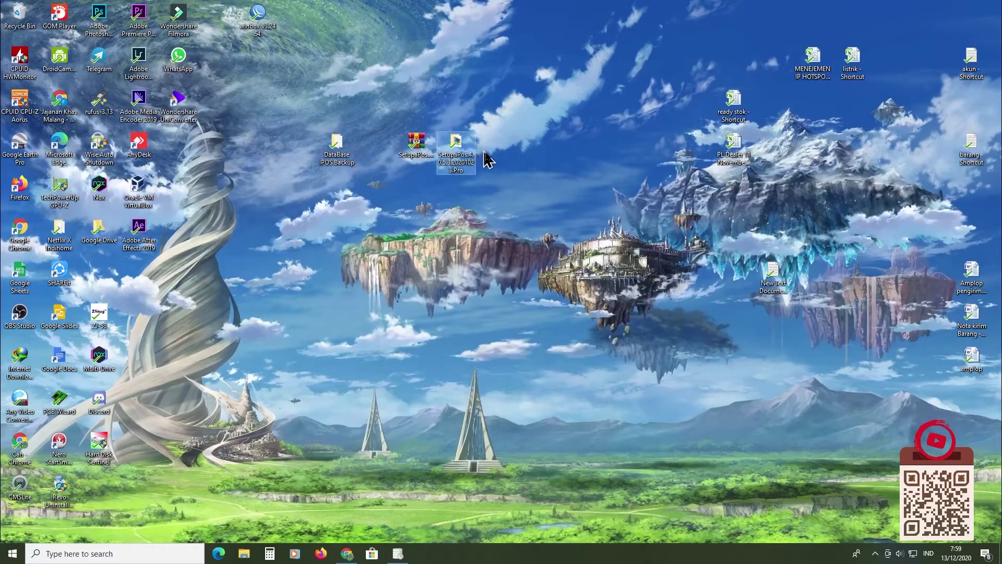
double_click(456, 151)
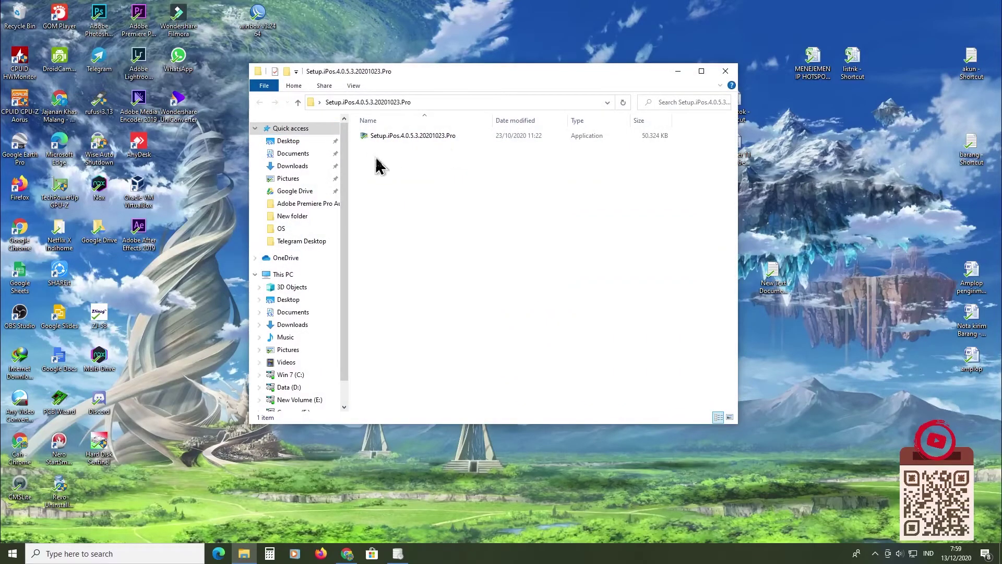
left_click_drag(382, 157, 526, 138)
left_click(416, 150)
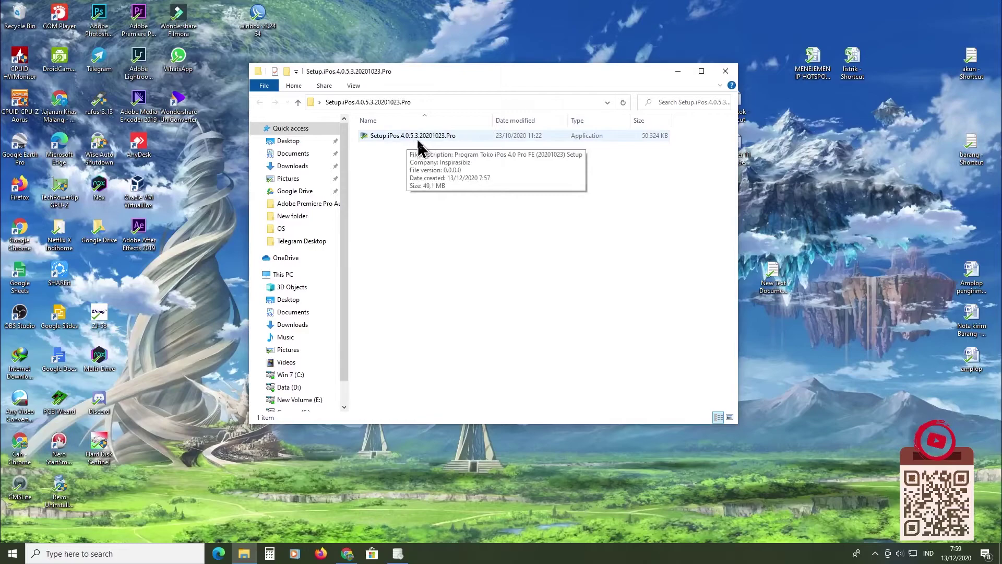
Step: Launch the Setup.iPos.4.0.5.3.20201023.Pro installer from the extracted folder
double_click(429, 137)
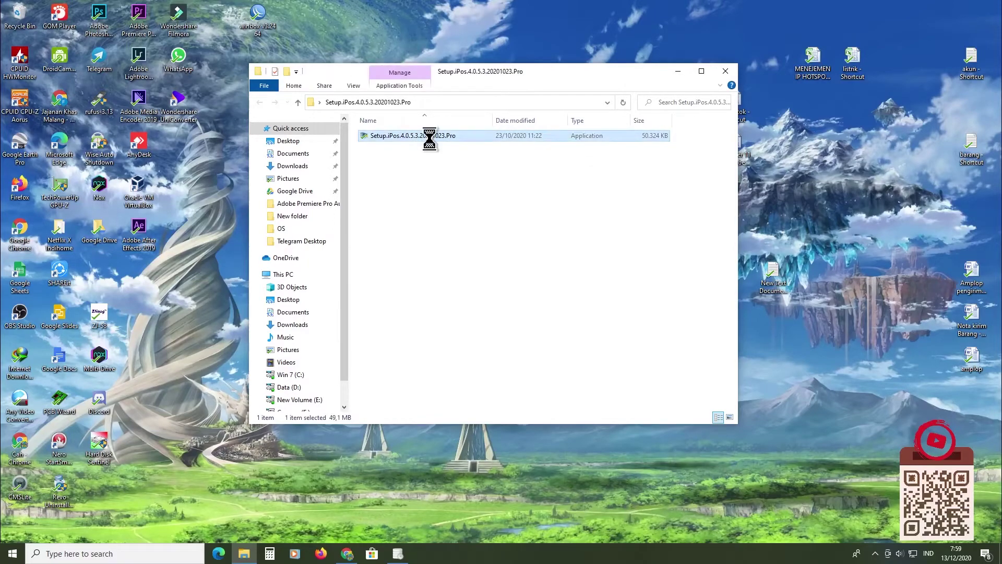
right_click(429, 137)
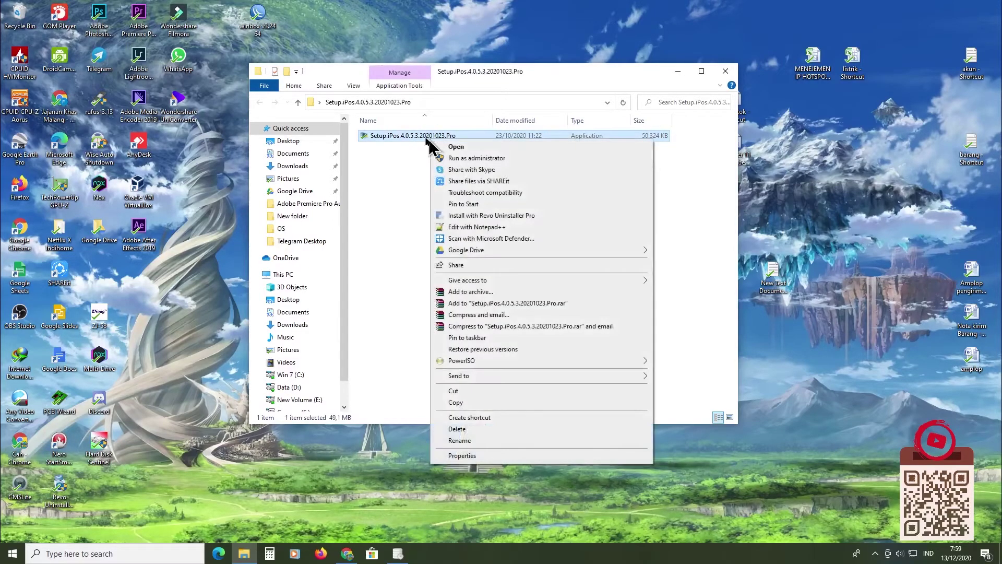
left_click(400, 139)
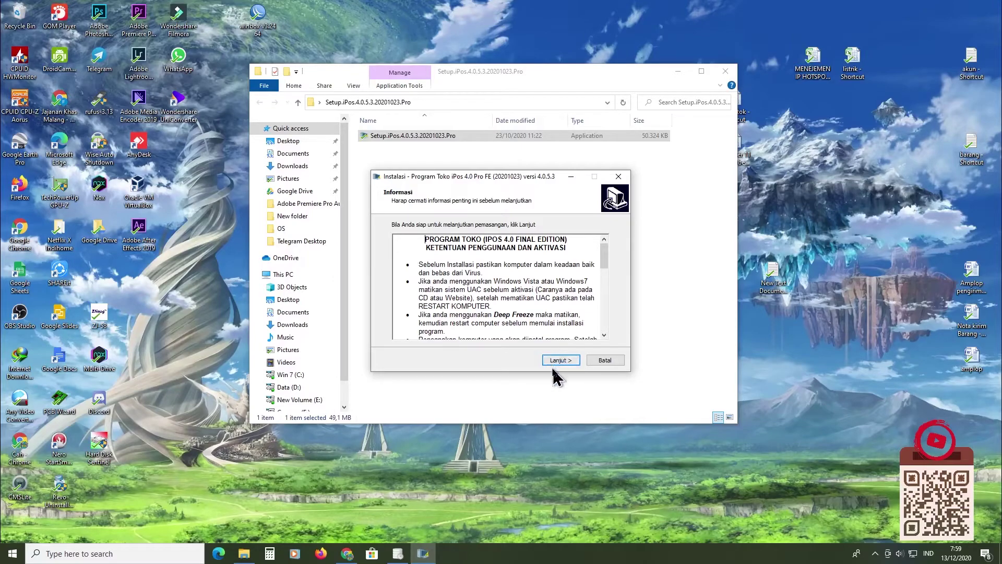
Step: Continue past the installer's information page and confirm C:\Program Files (x86)\Program Kreatif\Program iPos 4.0 as the destination folder after browsing
left_click(558, 361)
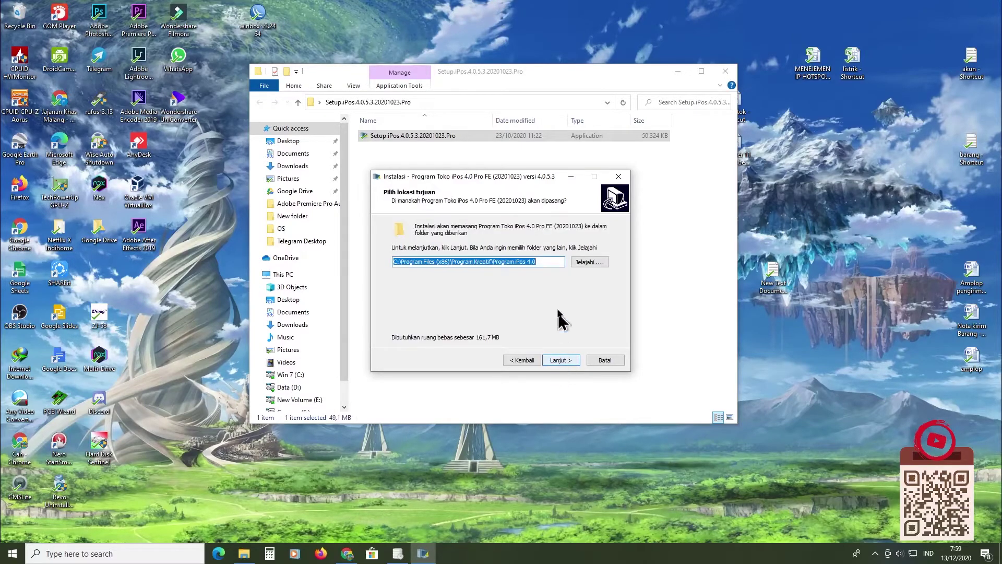
left_click(581, 264)
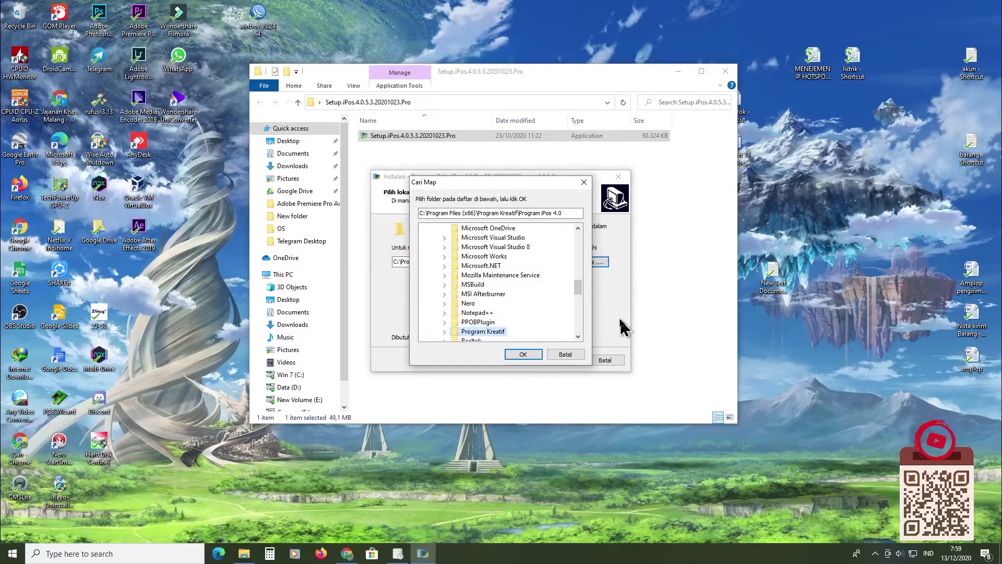
left_click_drag(579, 284, 585, 252)
left_click(643, 305)
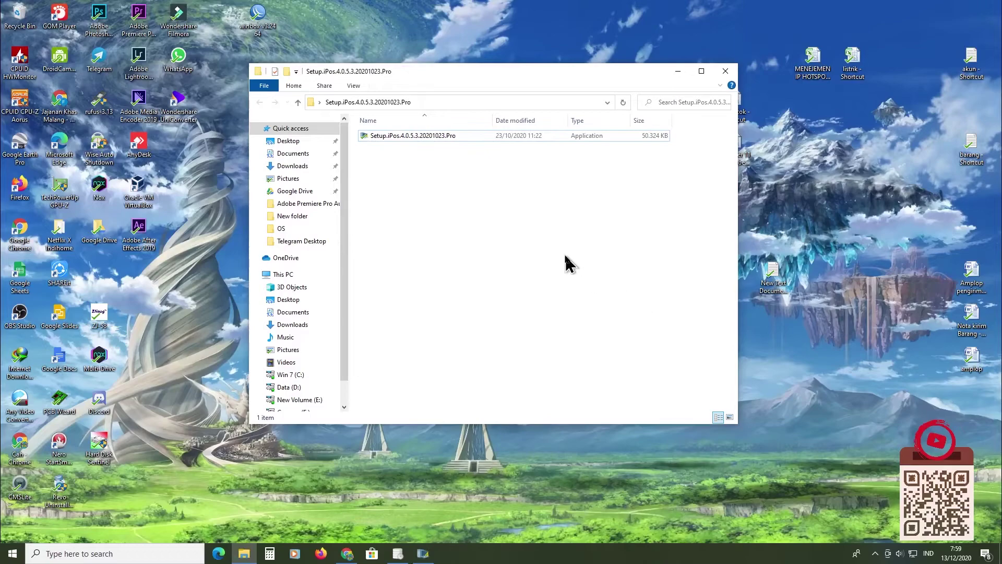
left_click(423, 554)
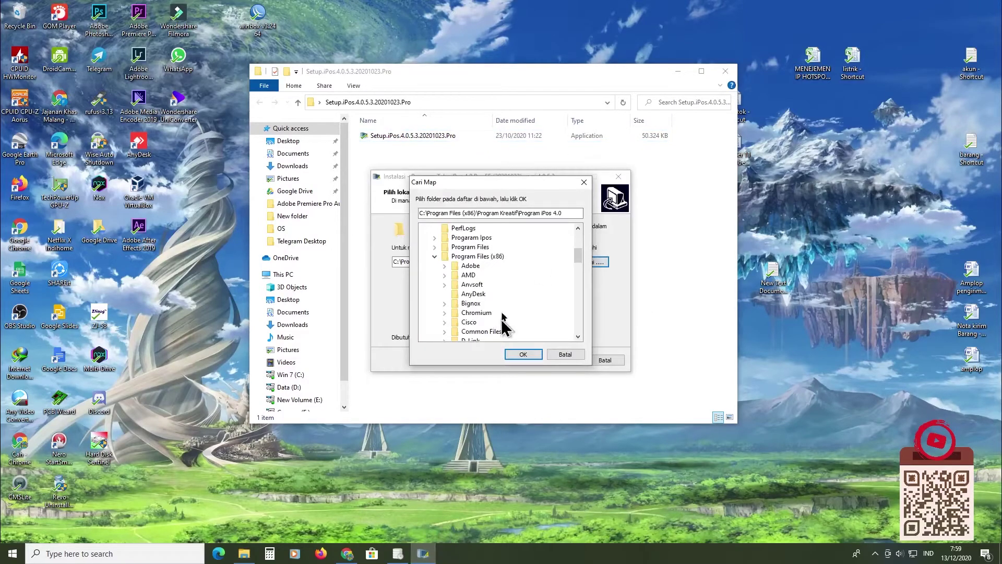
left_click(523, 354)
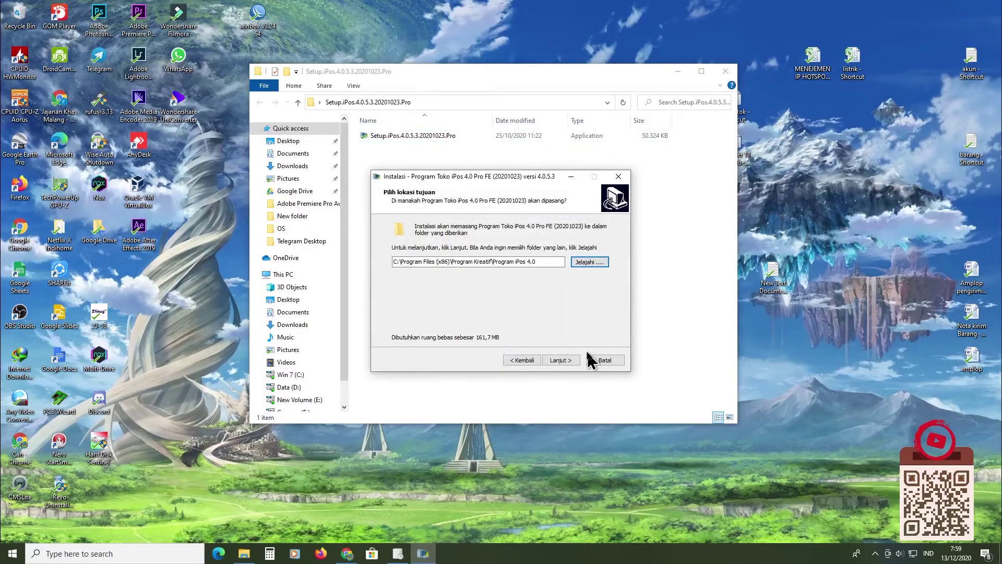
Step: Install iPos 4.0.5.3 into the existing folder, keeping the Program Toko iPos 4.0 Pro FE Start Menu folder and desktop icon, and launch it
left_click(572, 366)
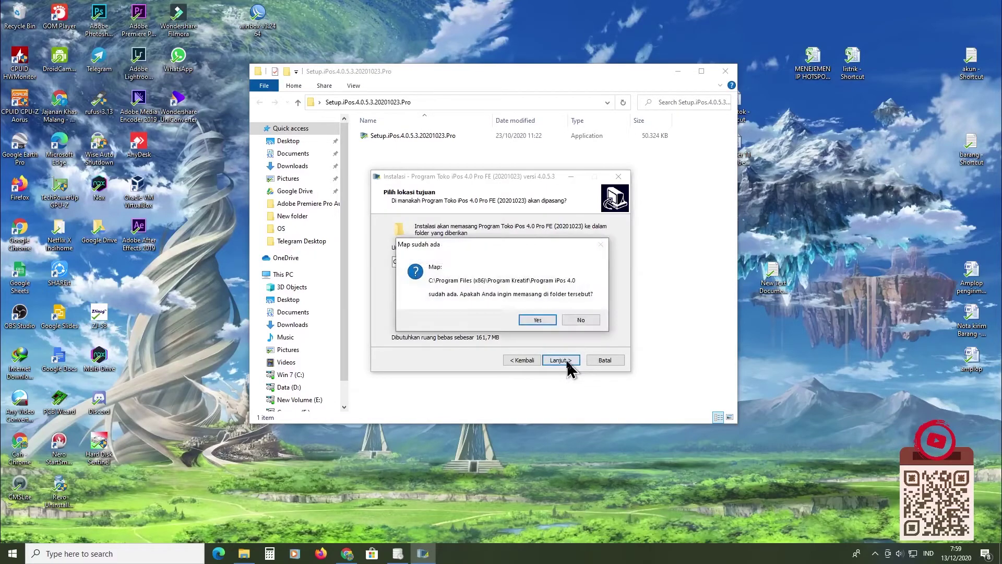
left_click(544, 322)
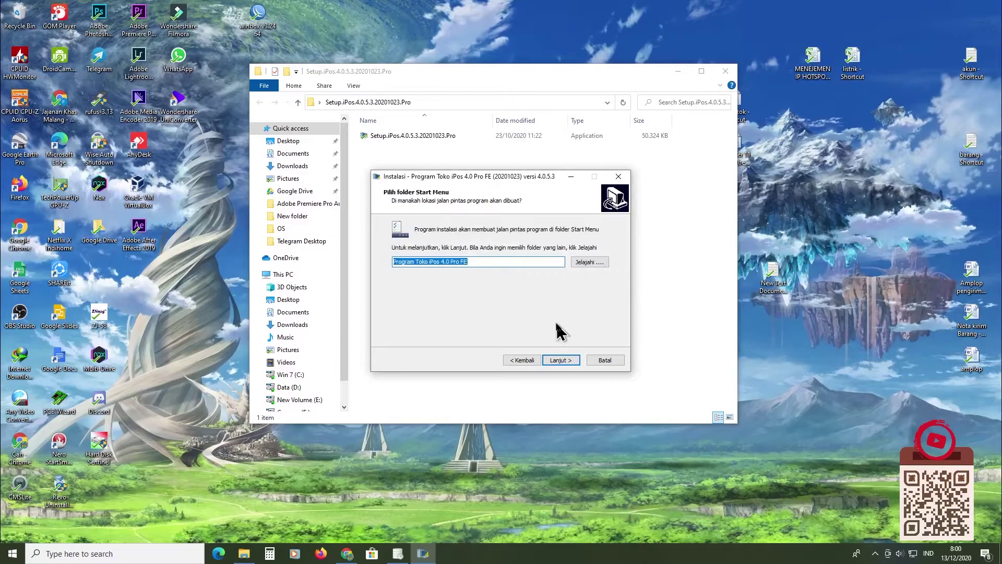
left_click(568, 362)
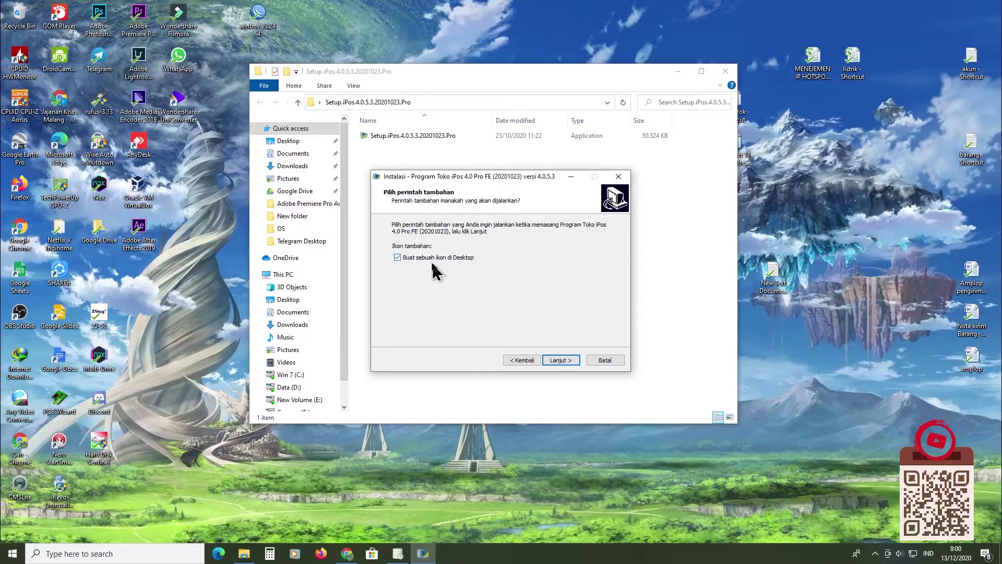
left_click(559, 361)
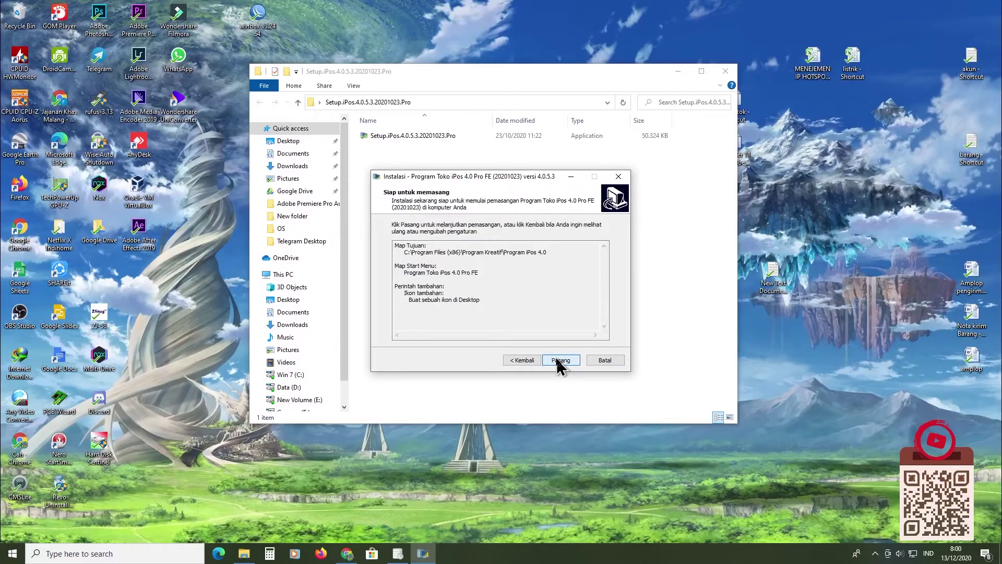
left_click(559, 361)
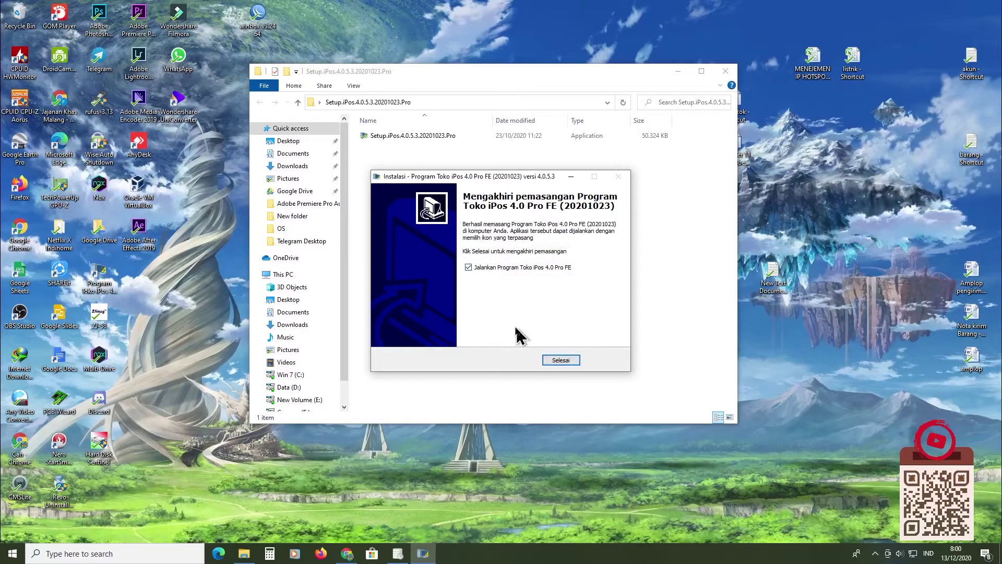
left_click(569, 361)
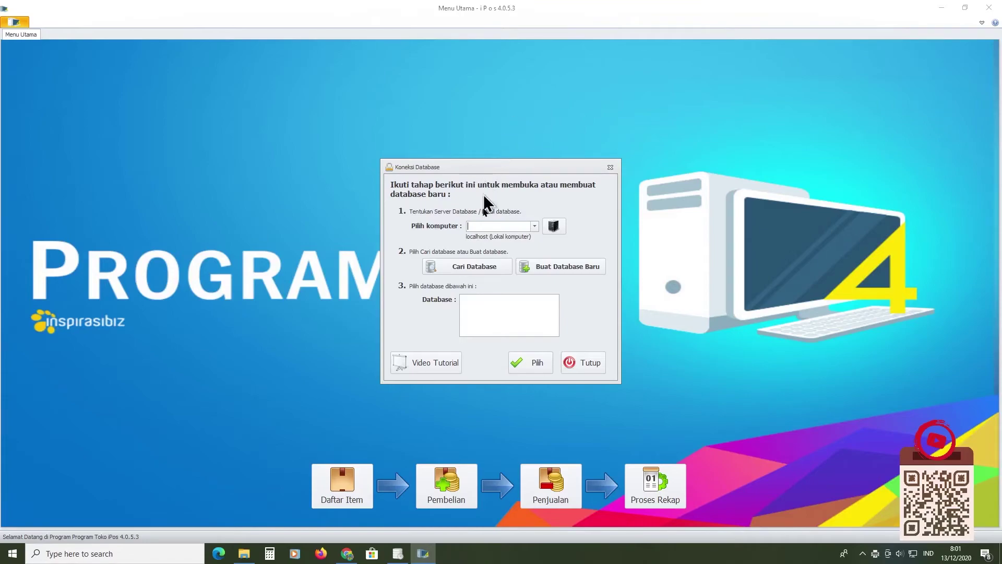
Step: Search for databases on the local computer and connect to DatabaseTokoKu
left_click(480, 271)
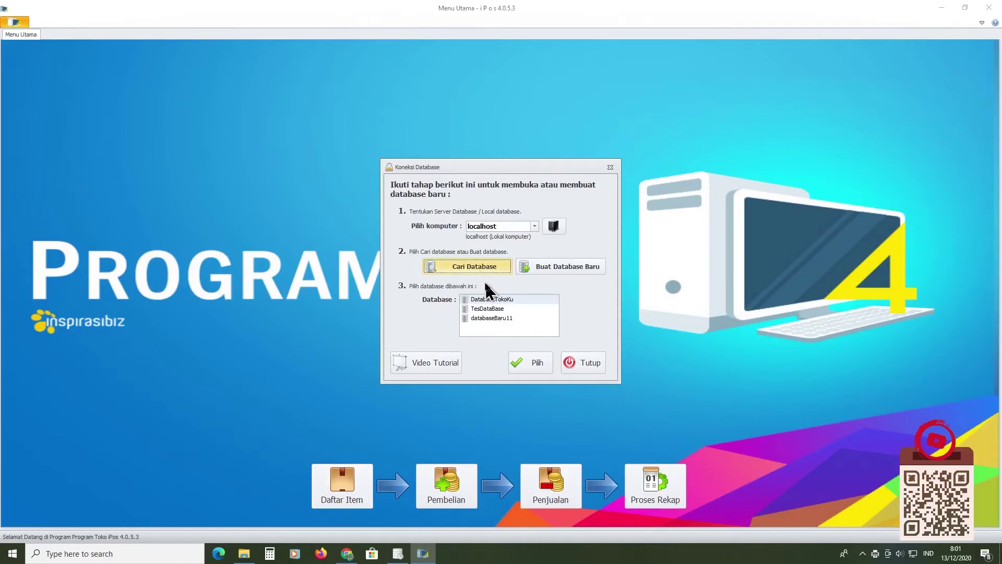
left_click(511, 300)
left_click(538, 364)
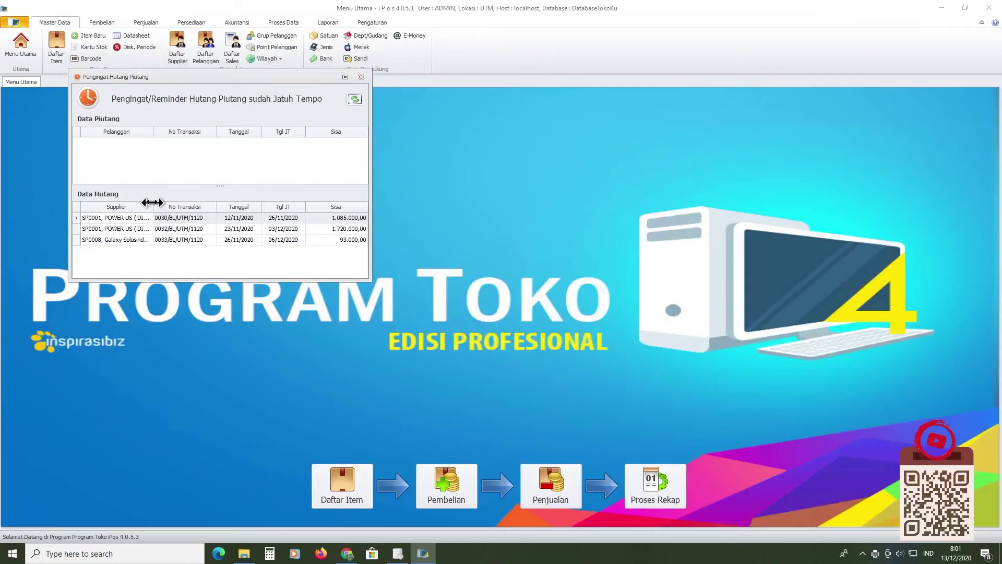
Step: Widen the Supplier column in the overdue debt reminder, and close the reminder without having it shown again in 15 minutes
left_click_drag(153, 207, 178, 207)
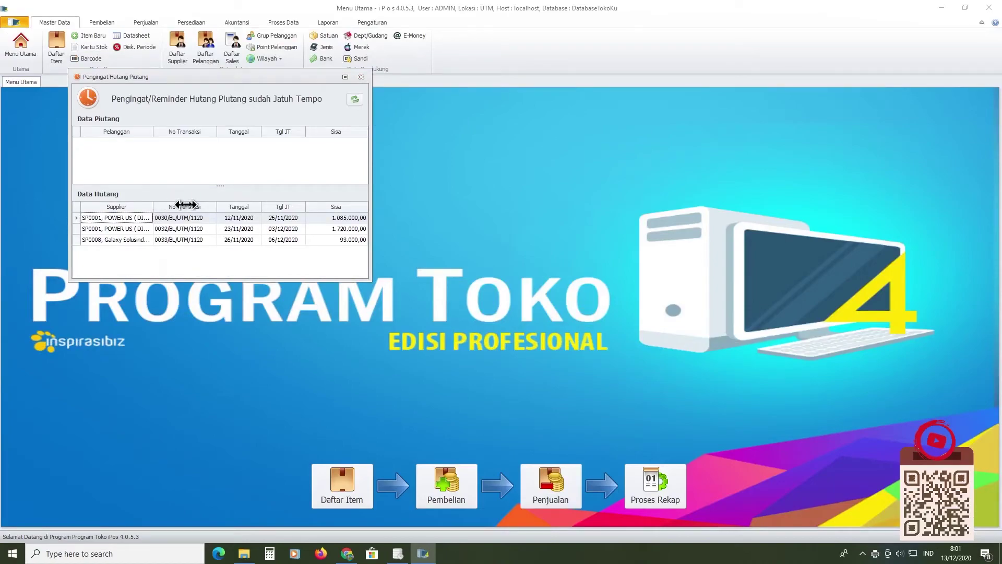
left_click(361, 77)
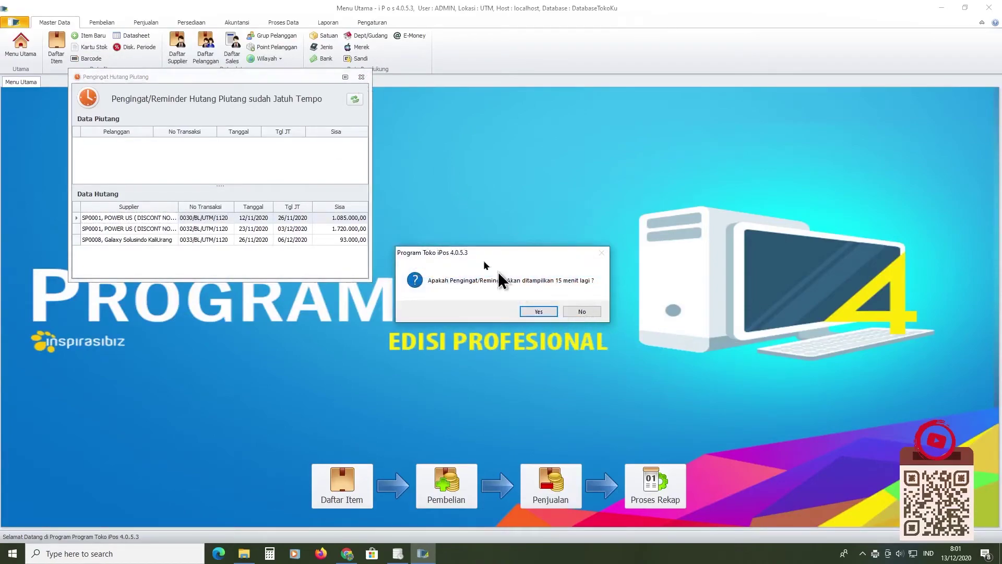
left_click(584, 312)
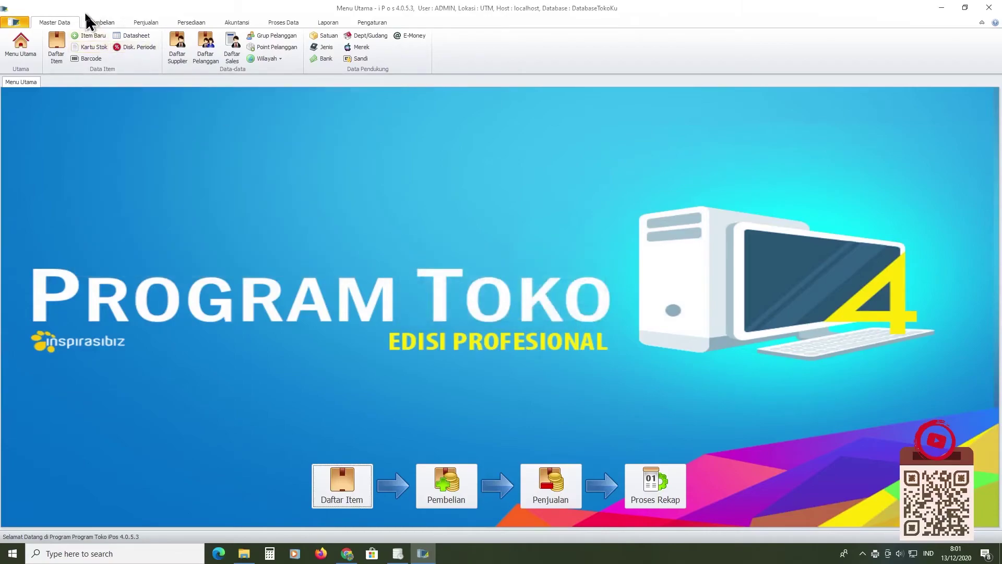
Step: Look through the commands under Pembelian, Penjualan, Persediaan, Akuntansi, Proses Data, Laporan and Pengaturan in the updated program
left_click(99, 23)
left_click(148, 24)
left_click(190, 24)
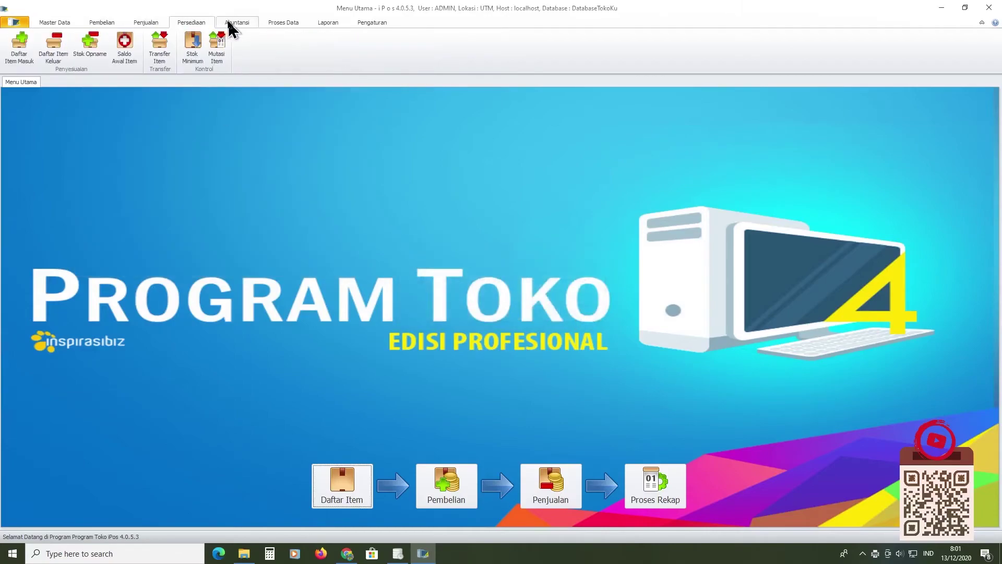
left_click(232, 24)
left_click(284, 24)
left_click(328, 24)
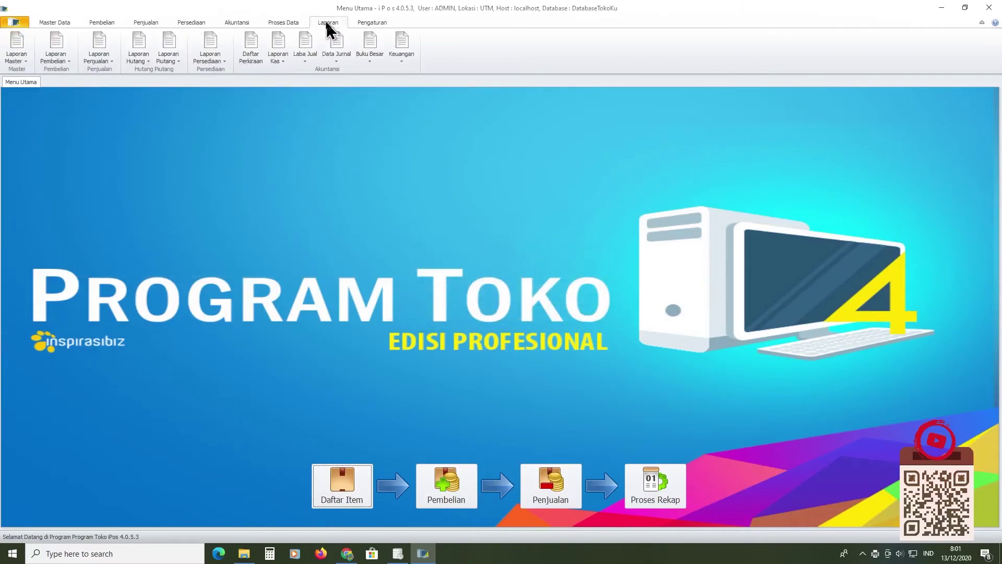
left_click(372, 24)
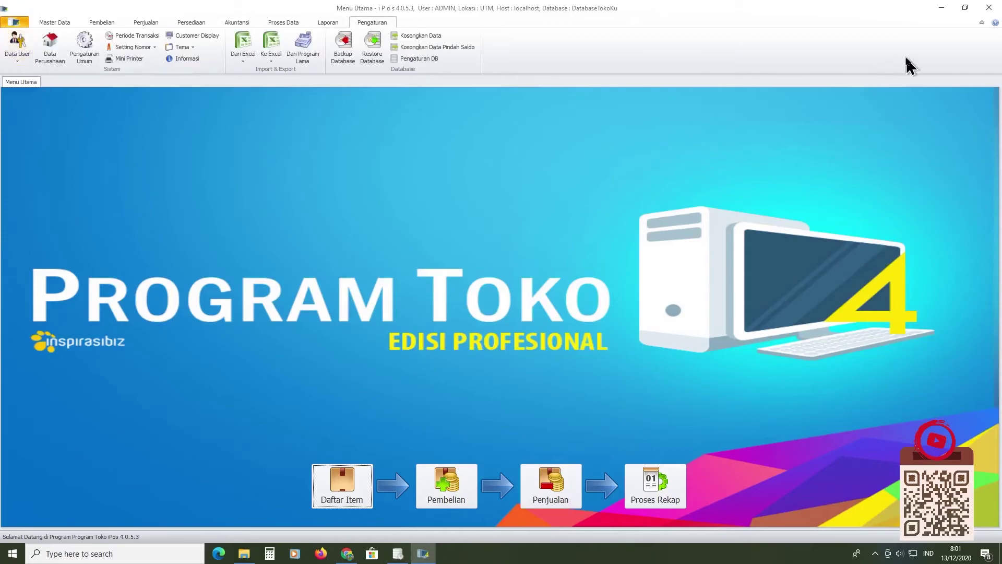
Step: Switch to Chrome to read the update history and download list on the Inspirasibiz iPos 4.0 page, and return to iPos
left_click(941, 7)
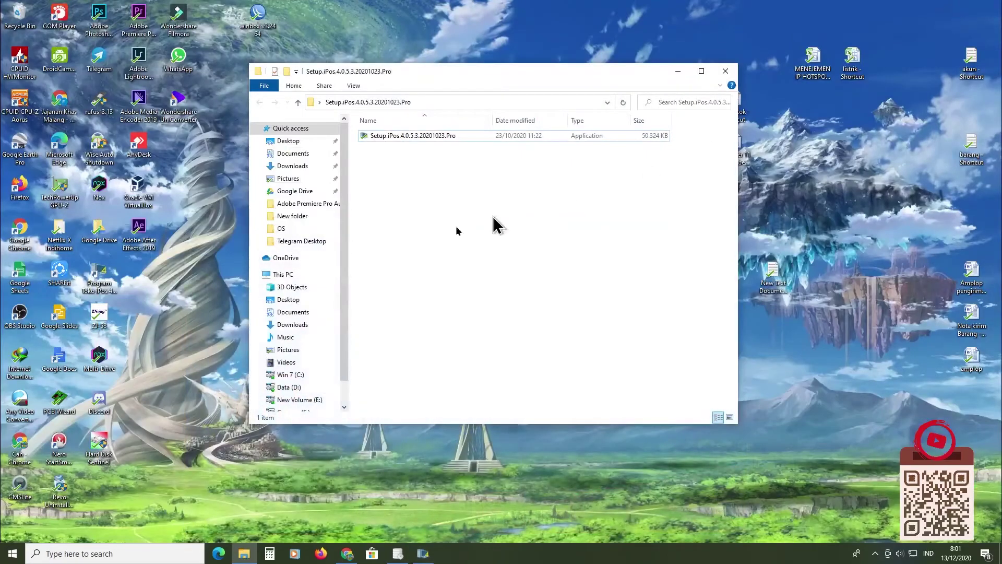
left_click(349, 554)
scroll(616, 240, "down", 10)
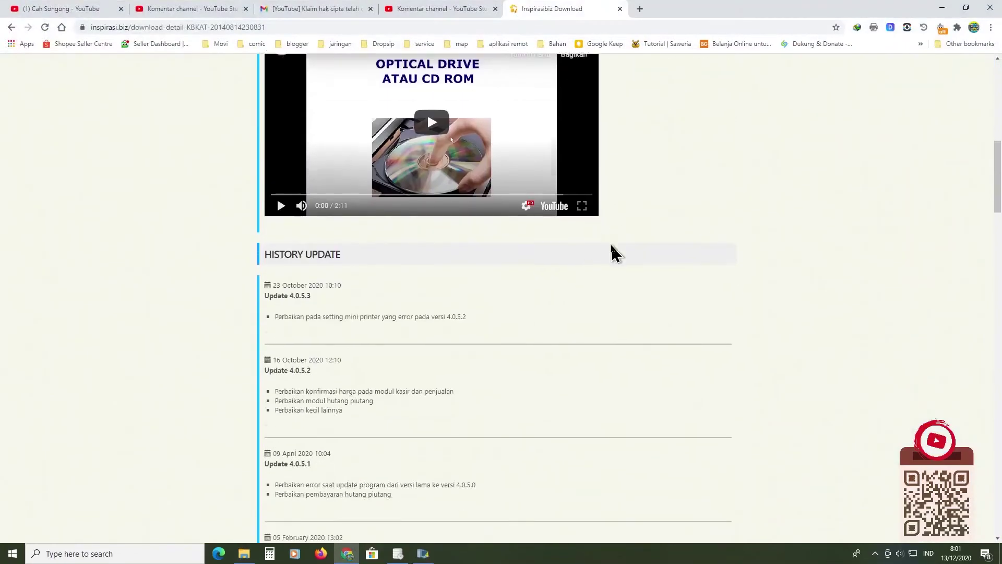
scroll(613, 252, "down", 4)
scroll(611, 251, "up", 4)
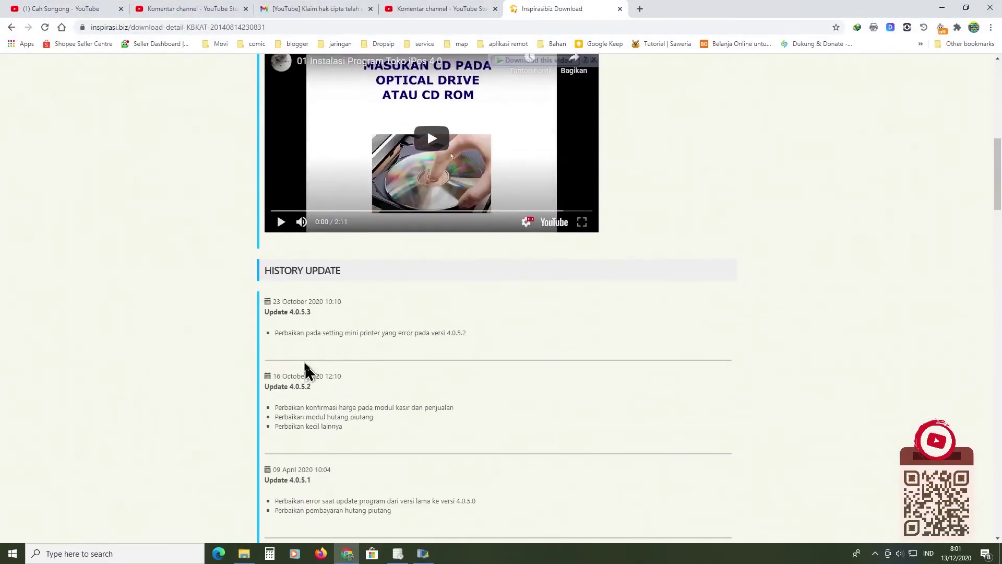
scroll(339, 328, "down", 4)
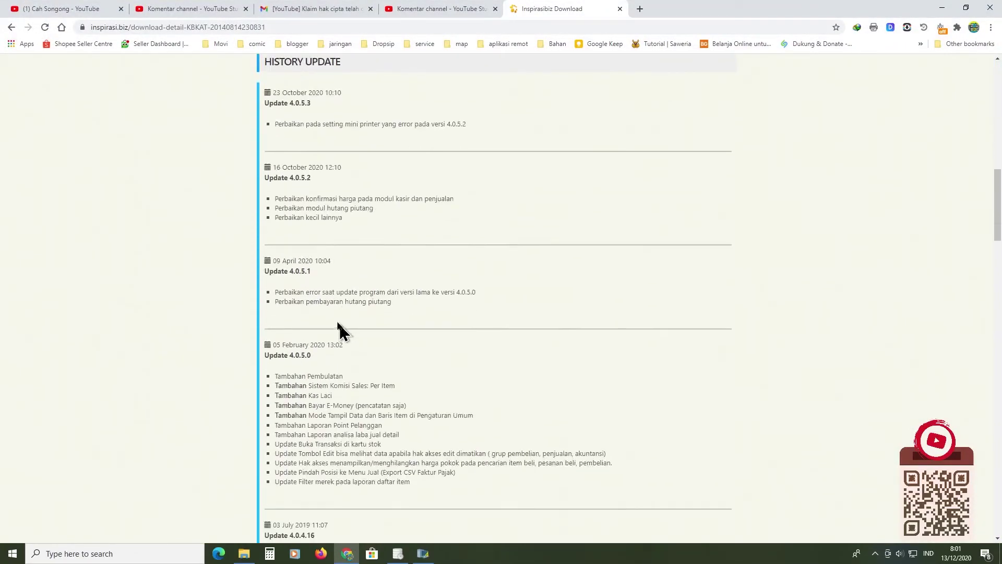
scroll(398, 94, "up", 15)
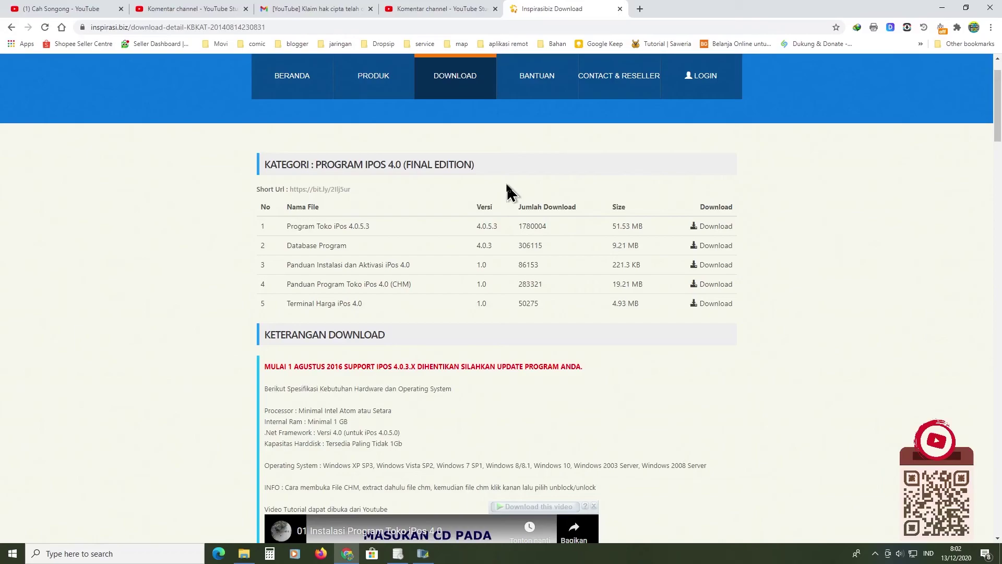
left_click(423, 554)
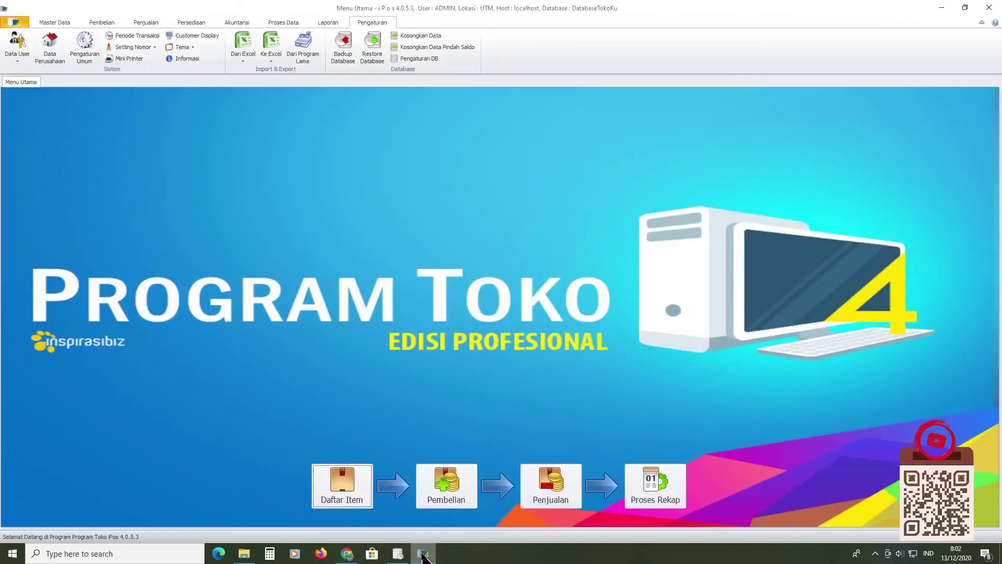